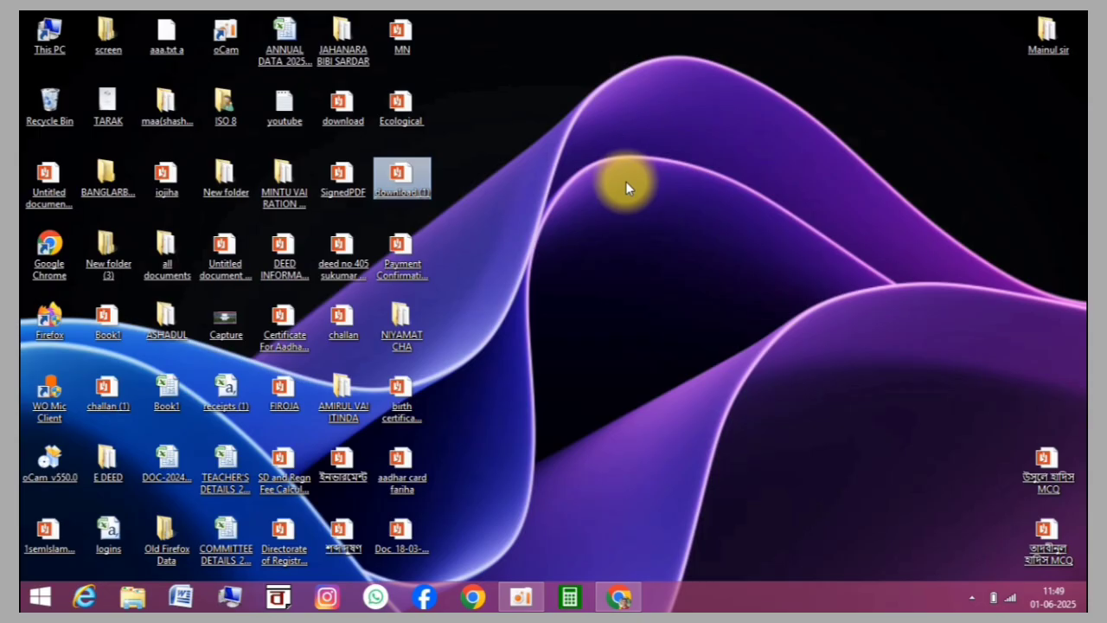
Launch Google Chrome from the taskbar to a blank New Tab page.
{"action": "left_click", "coordinate": [648, 241]}
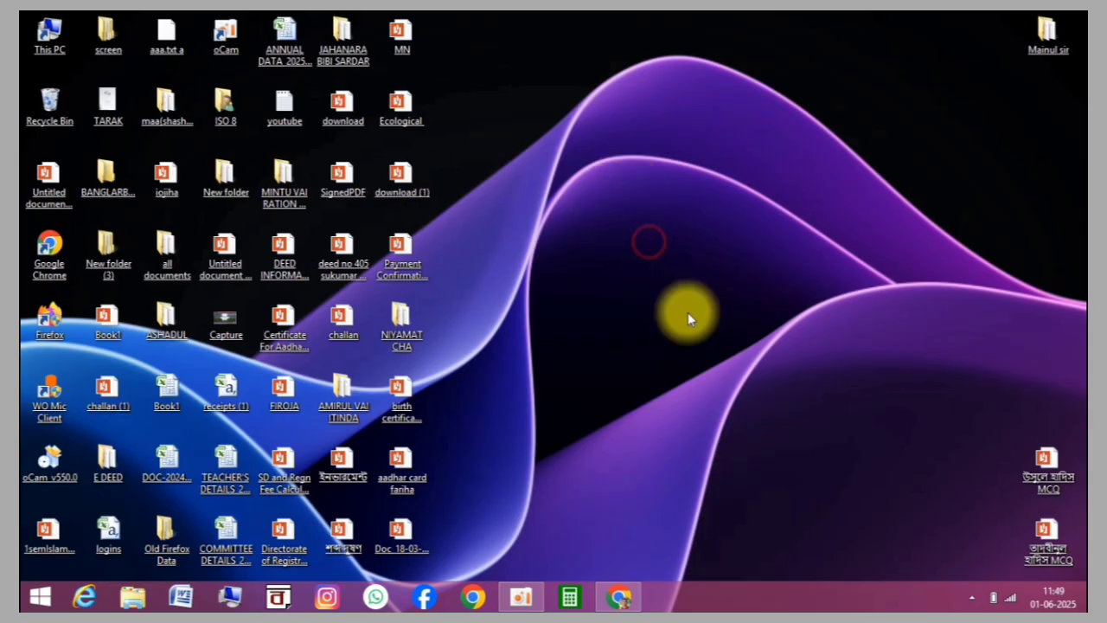
{"action": "left_click", "coordinate": [618, 595]}
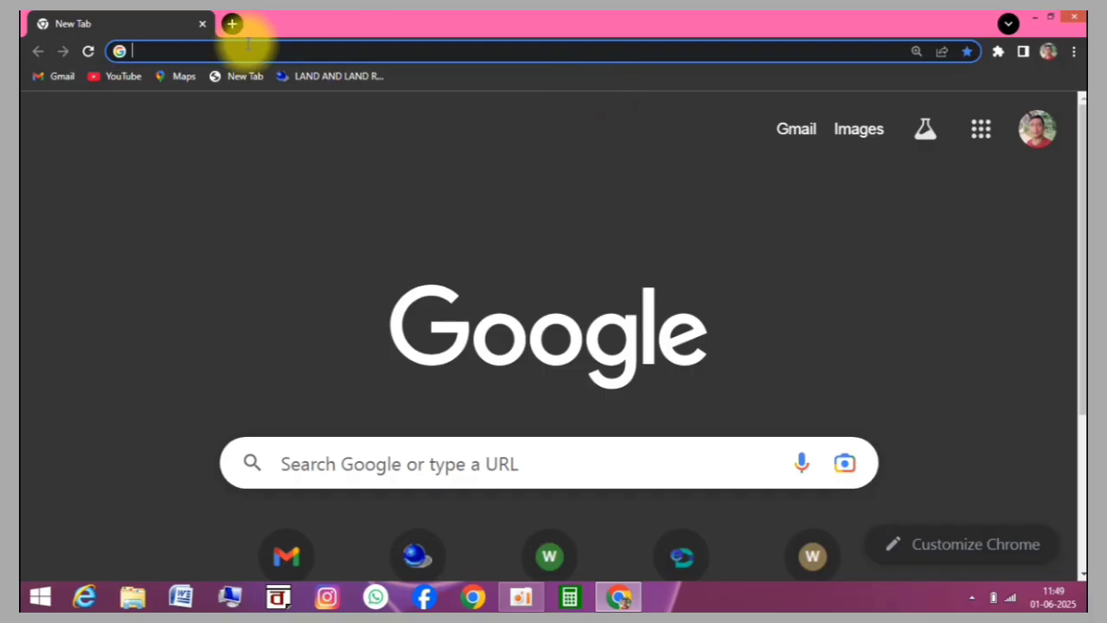
Go to the banglarbhumi.gov.in portal by entering banglarbhumi in the address bar.
{"action": "left_click", "coordinate": [190, 51]}
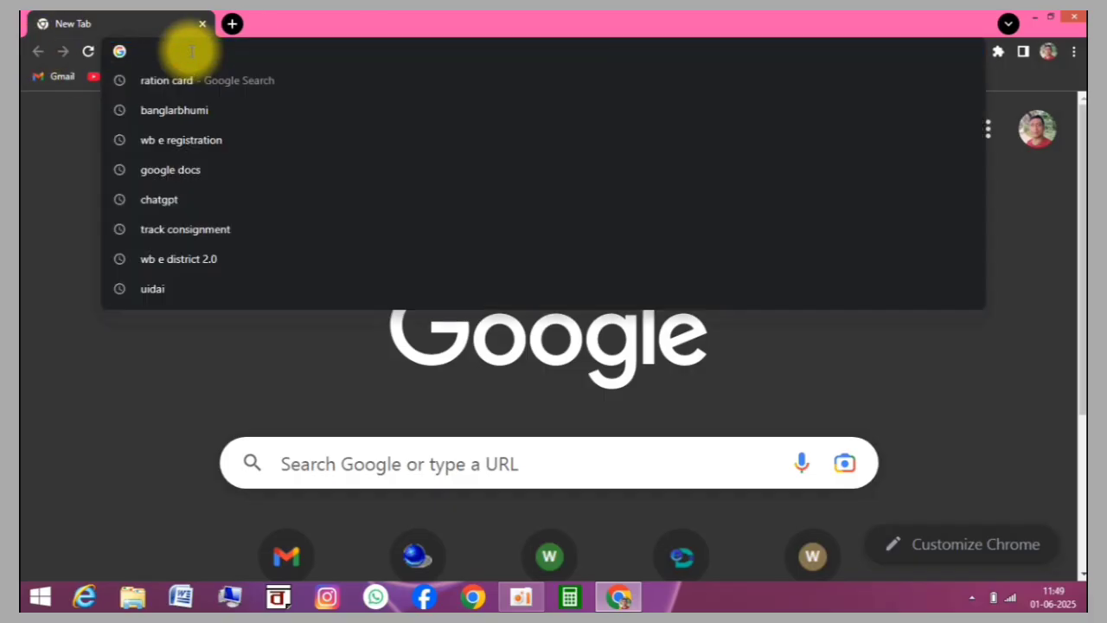
{"action": "type", "text": "banglarbhumi"}
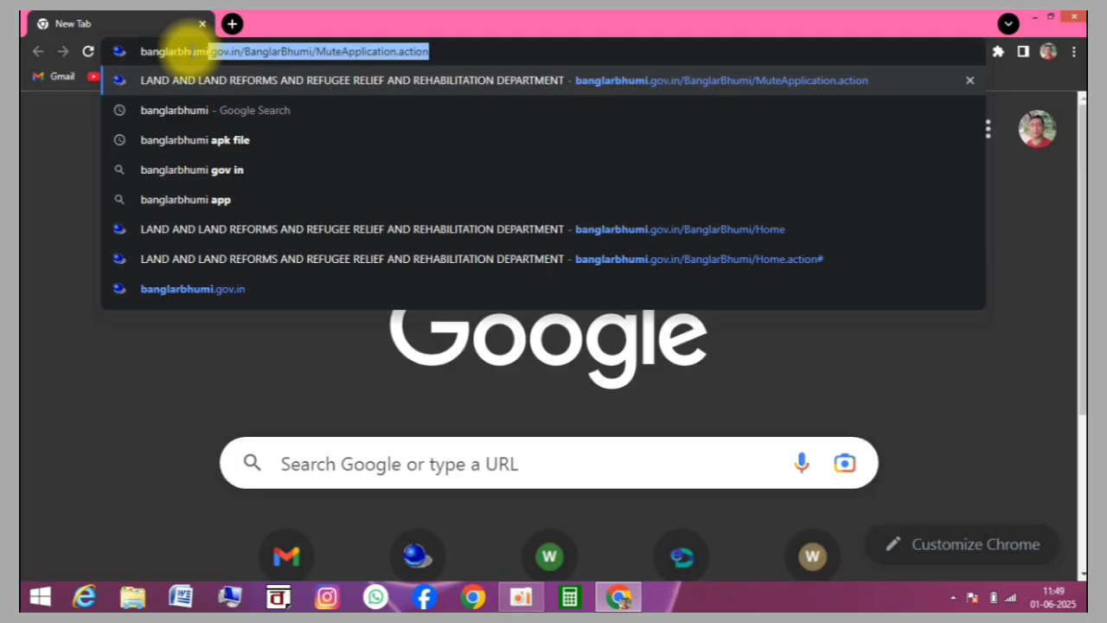
{"action": "key", "text": "Return"}
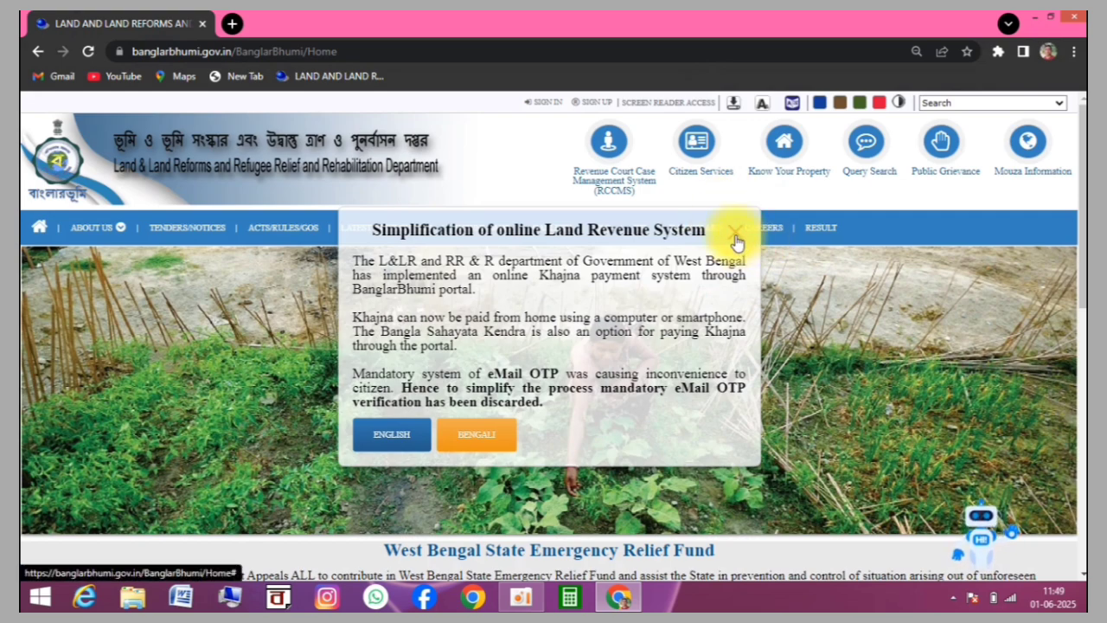
Close the 'Simplification of online Land Revenue System' popup.
{"action": "left_click", "coordinate": [734, 233]}
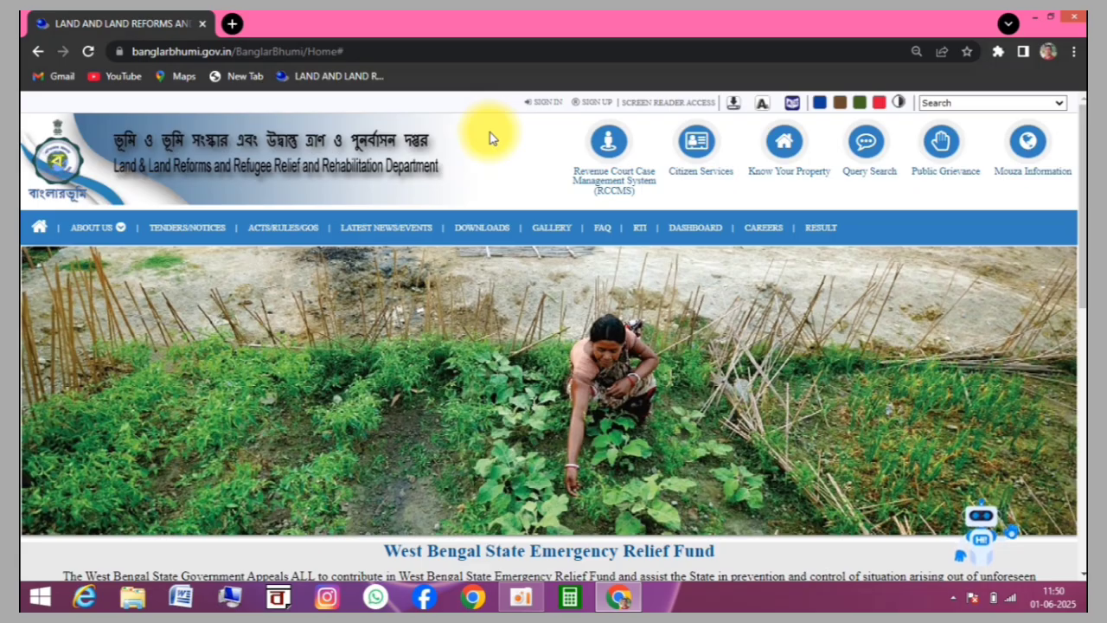
Open the SIGN IN window for Citizens and delete the autofilled username.
{"action": "left_click", "coordinate": [540, 103]}
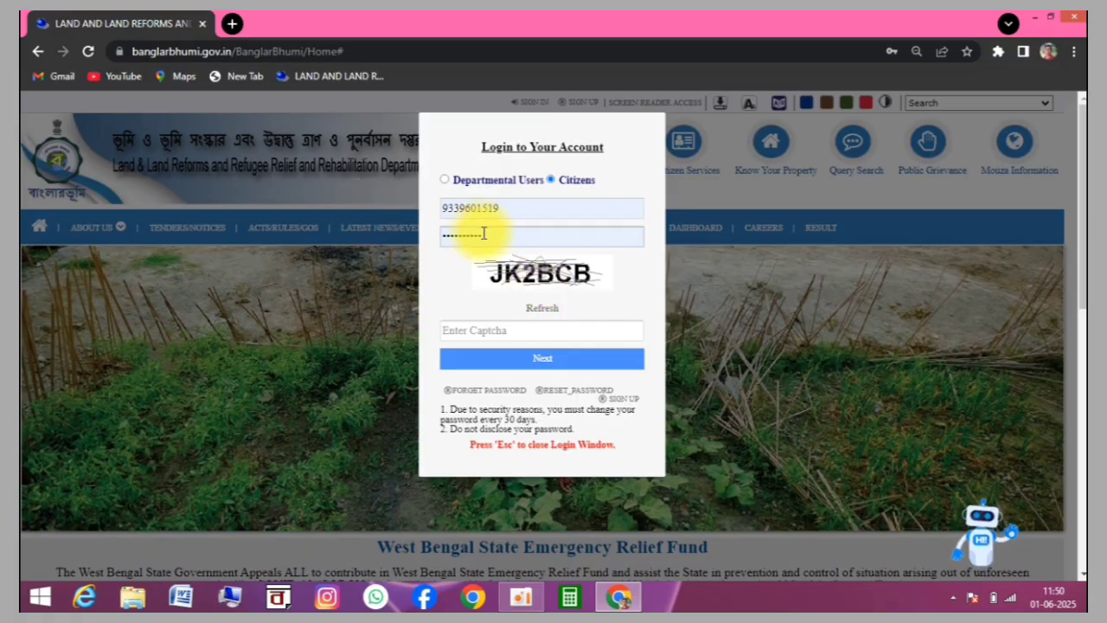
{"action": "key", "text": "Return"}
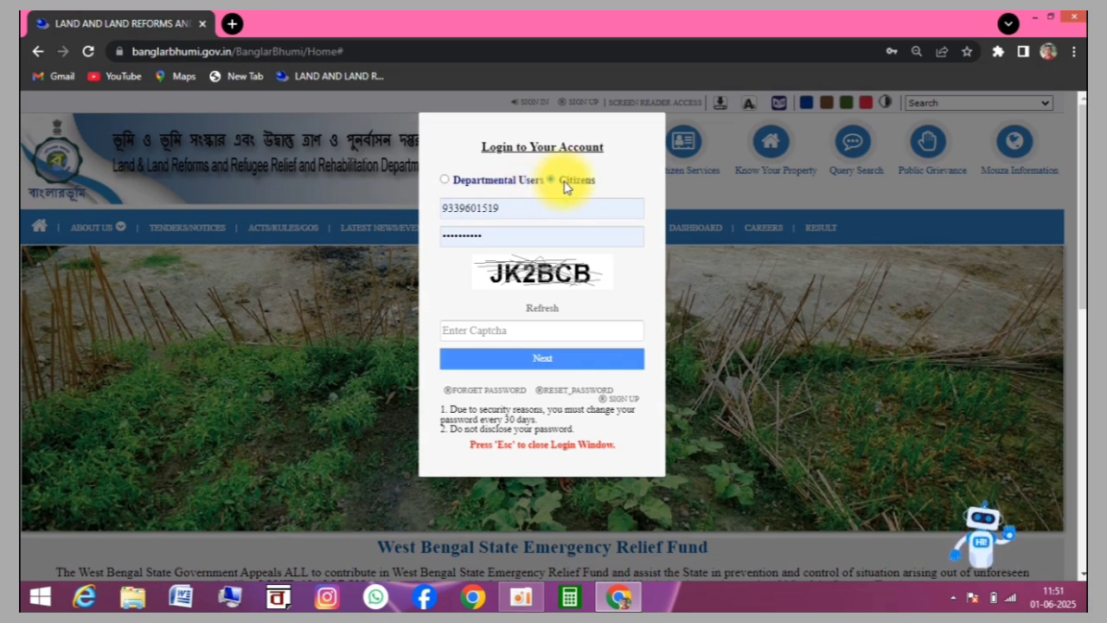
{"action": "left_click", "coordinate": [452, 236]}
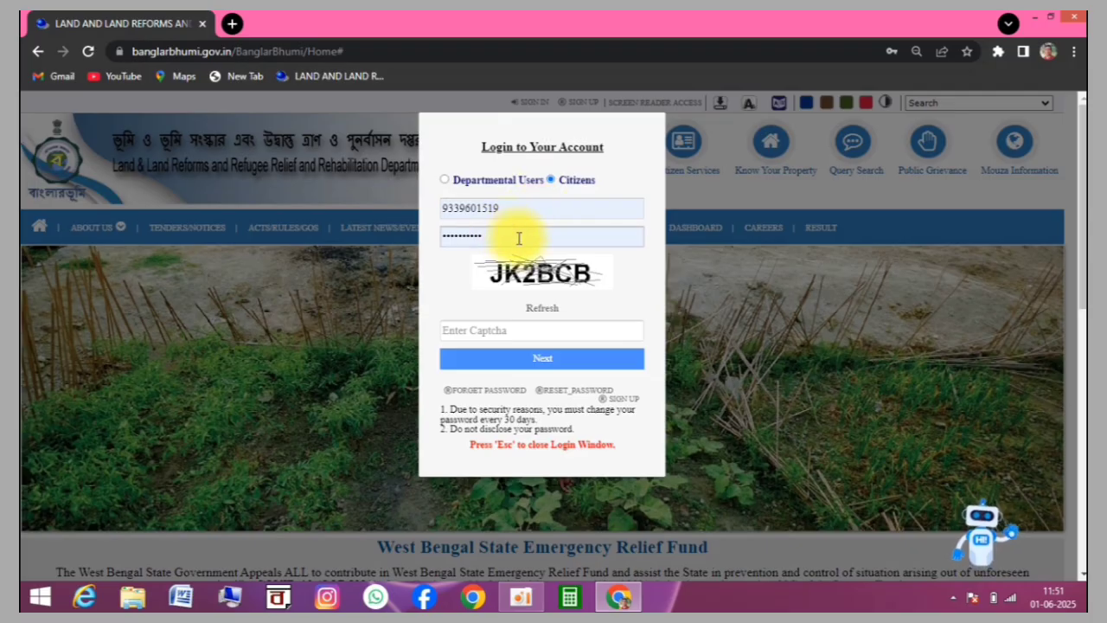
{"action": "left_click", "coordinate": [486, 207]}
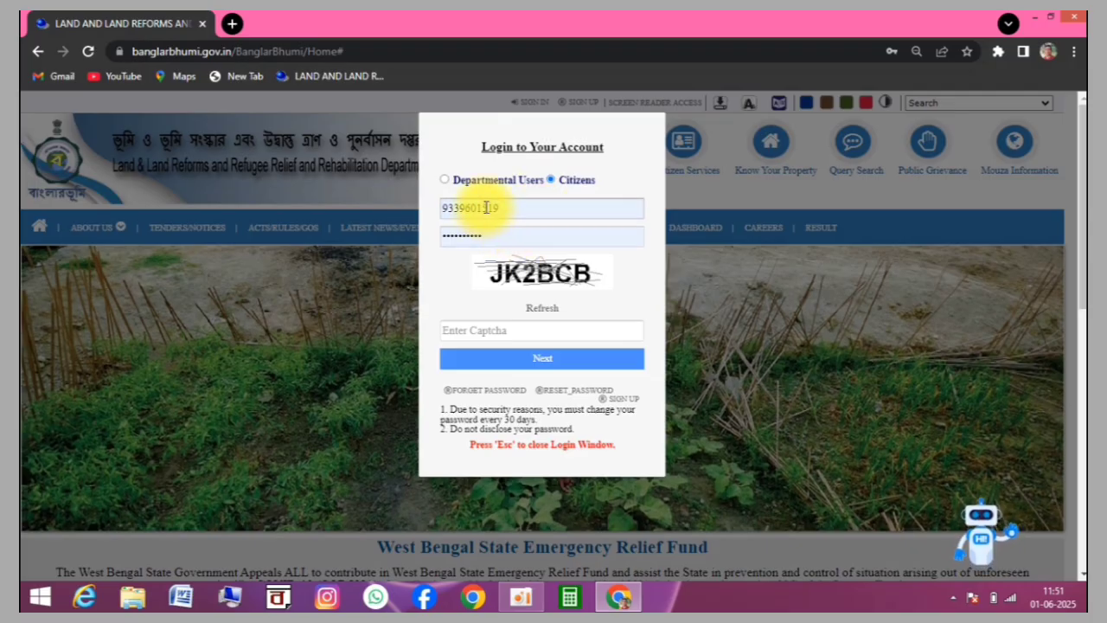
{"action": "double_click", "coordinate": [486, 208]}
{"action": "key", "text": "BackSpace"}
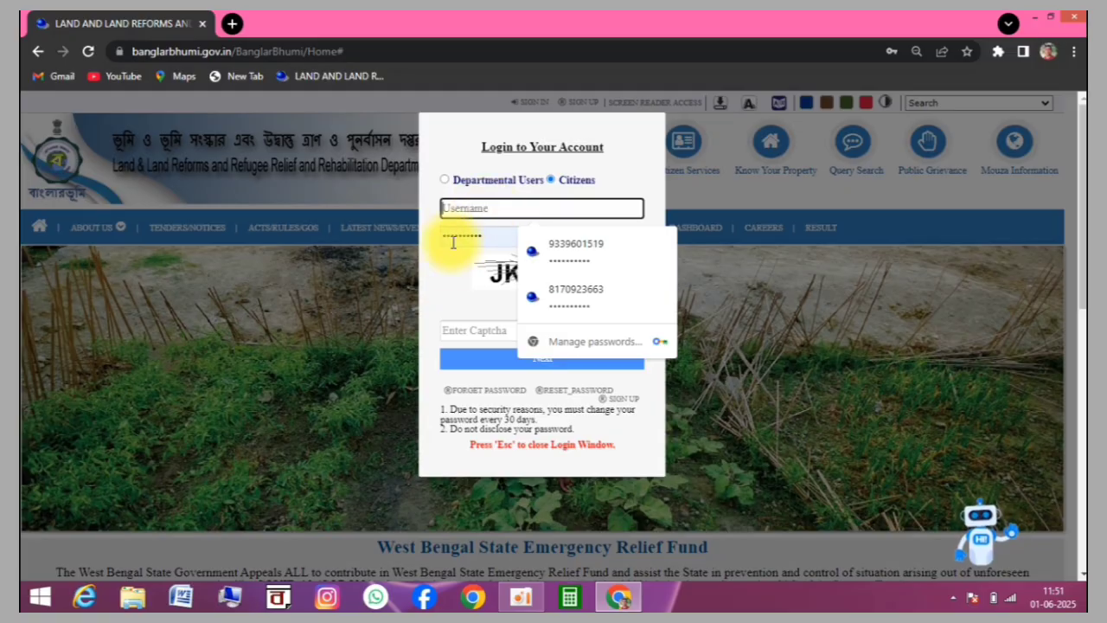
Delete the autofilled password and dismiss Chrome's saved-logins suggestions.
{"action": "double_click", "coordinate": [461, 238]}
{"action": "key", "text": "BackSpace"}
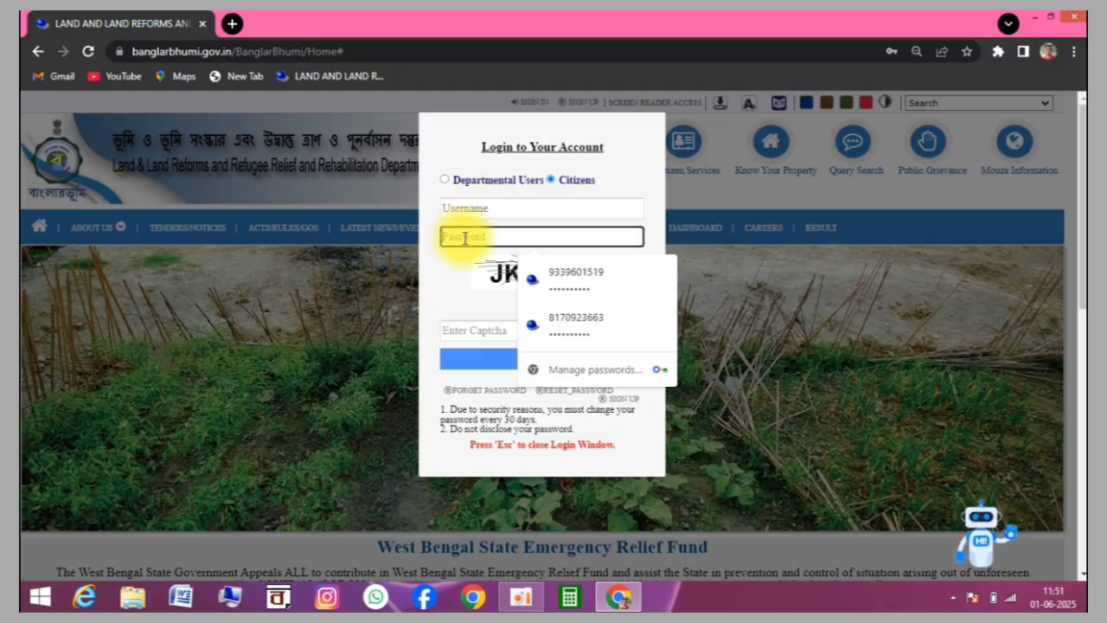
{"action": "left_click", "coordinate": [765, 322]}
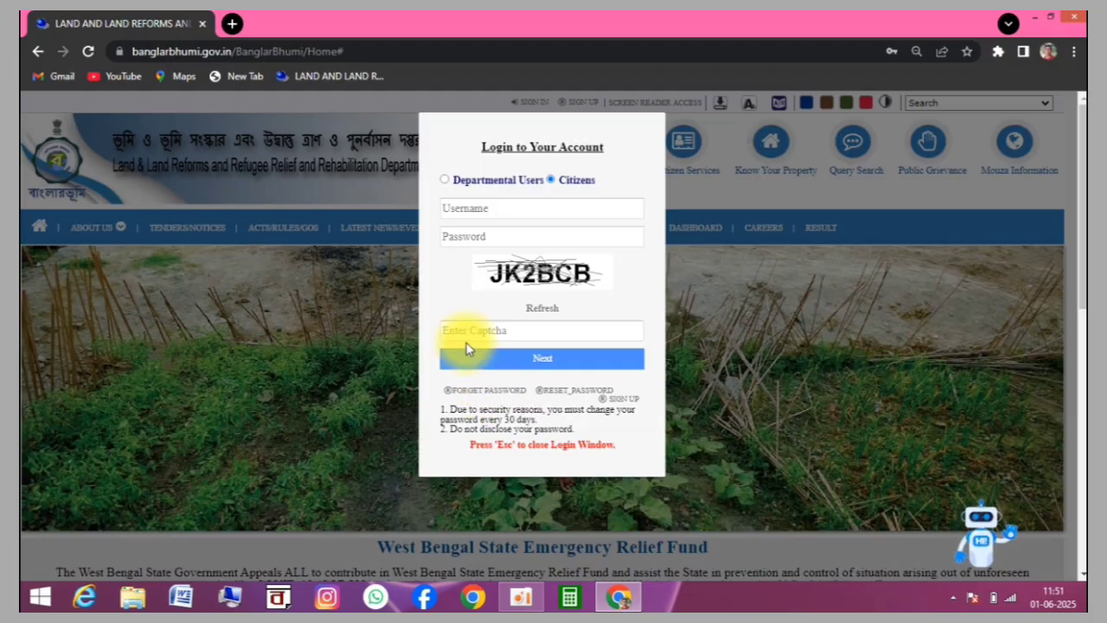
{"action": "left_click", "coordinate": [490, 208]}
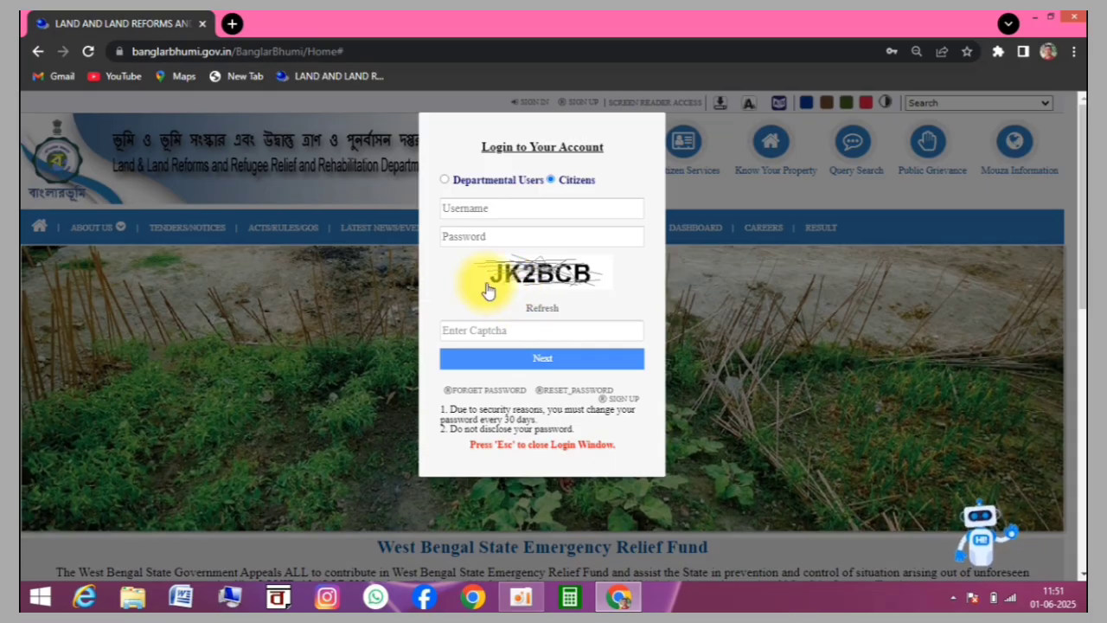
Open Forget Password and try a four-character new password, triggering the 8-character minimum alert.
{"action": "left_click", "coordinate": [490, 391]}
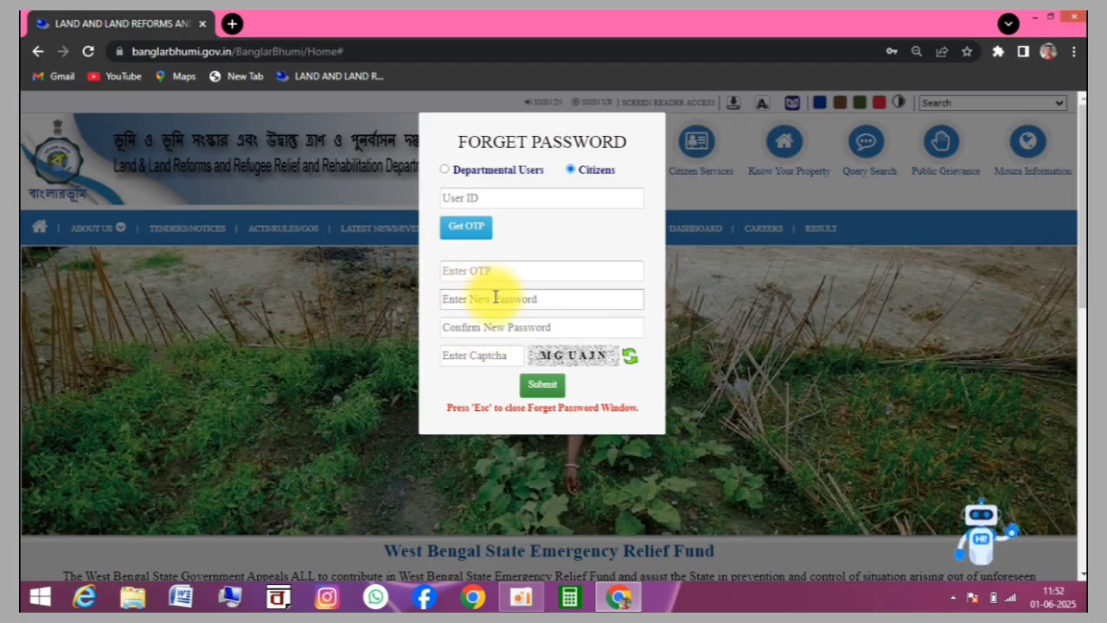
{"action": "left_click", "coordinate": [487, 299]}
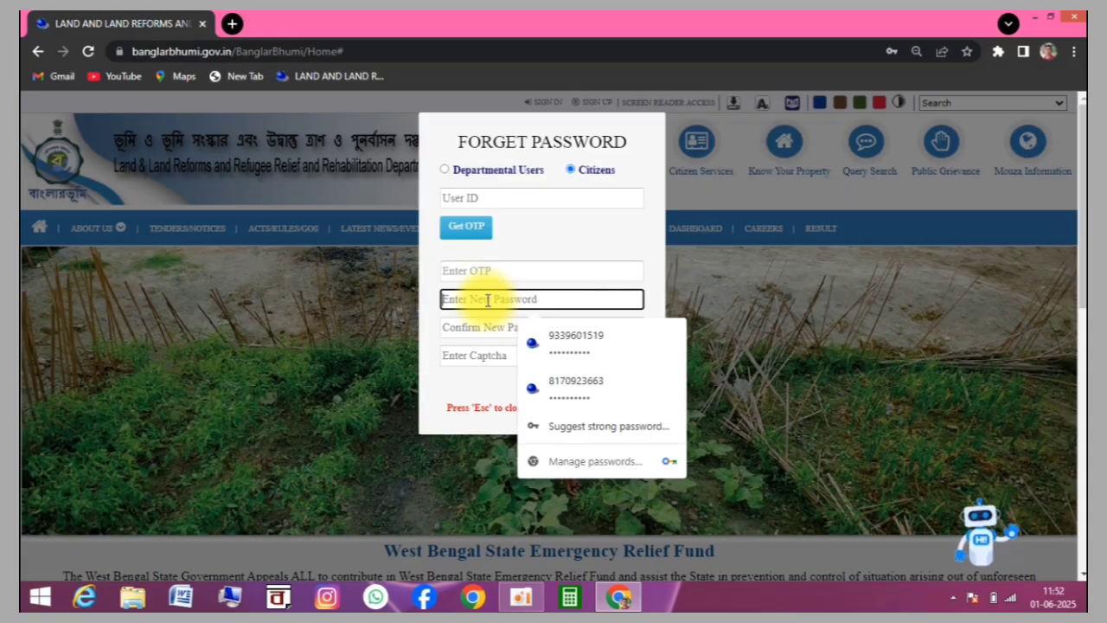
{"action": "type", "text": "****"}
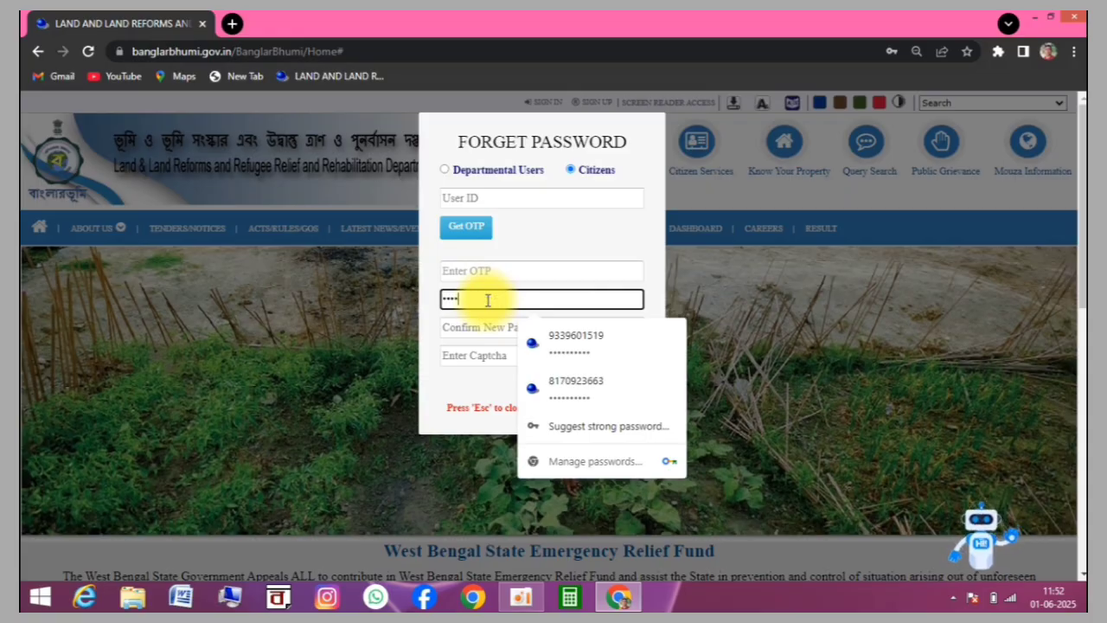
{"action": "left_click", "coordinate": [781, 322]}
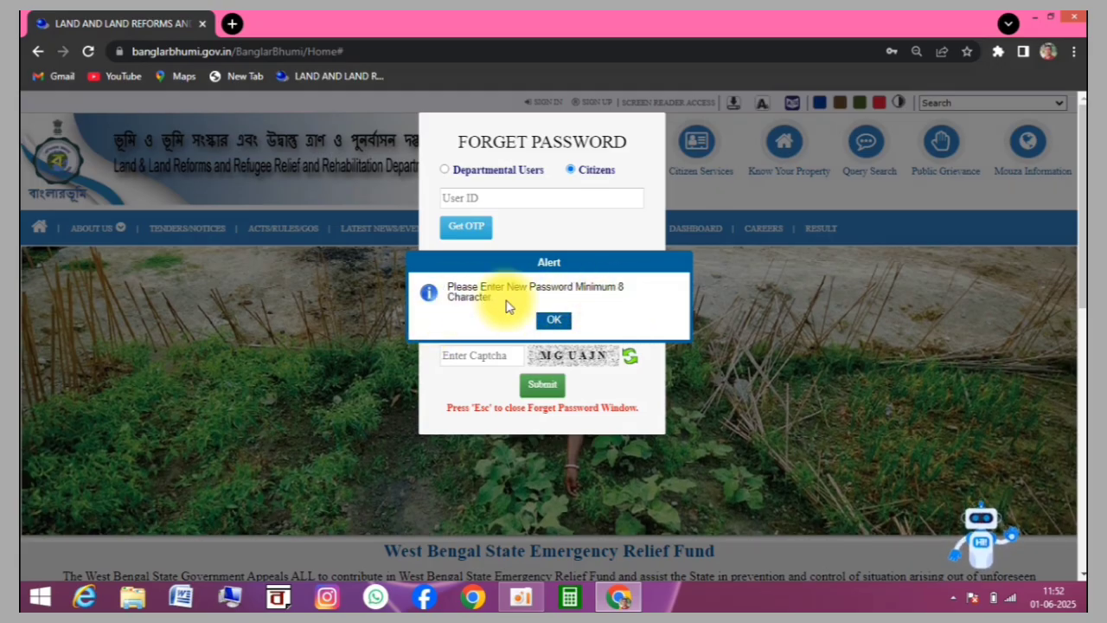
Dismiss the length alert and try a digits-only new password, which the form rejects.
{"action": "left_click", "coordinate": [553, 320]}
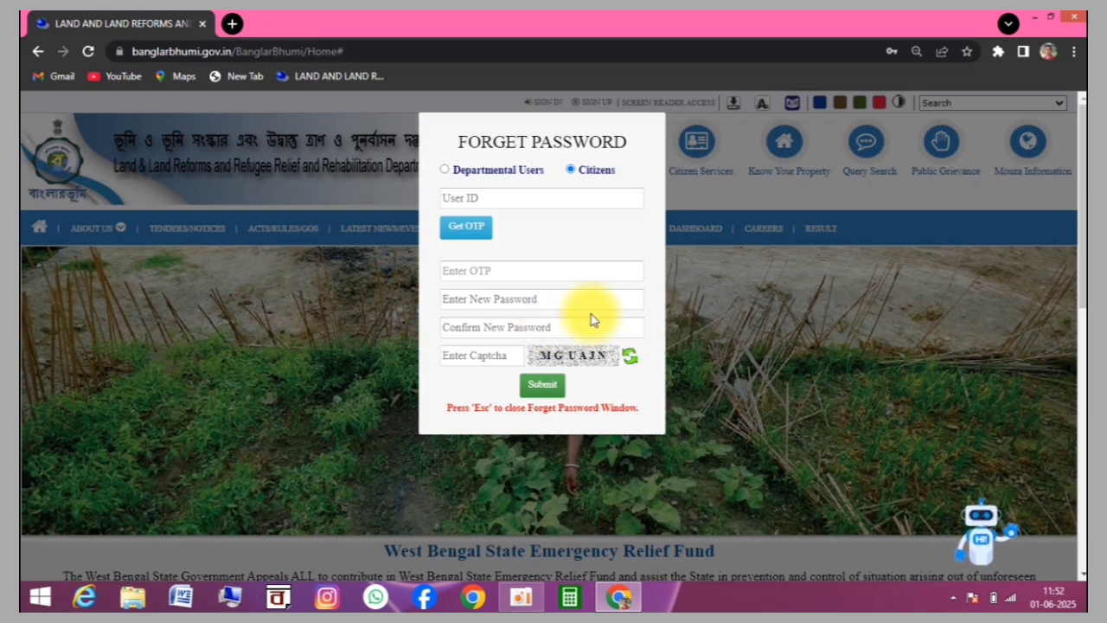
{"action": "left_click", "coordinate": [486, 302]}
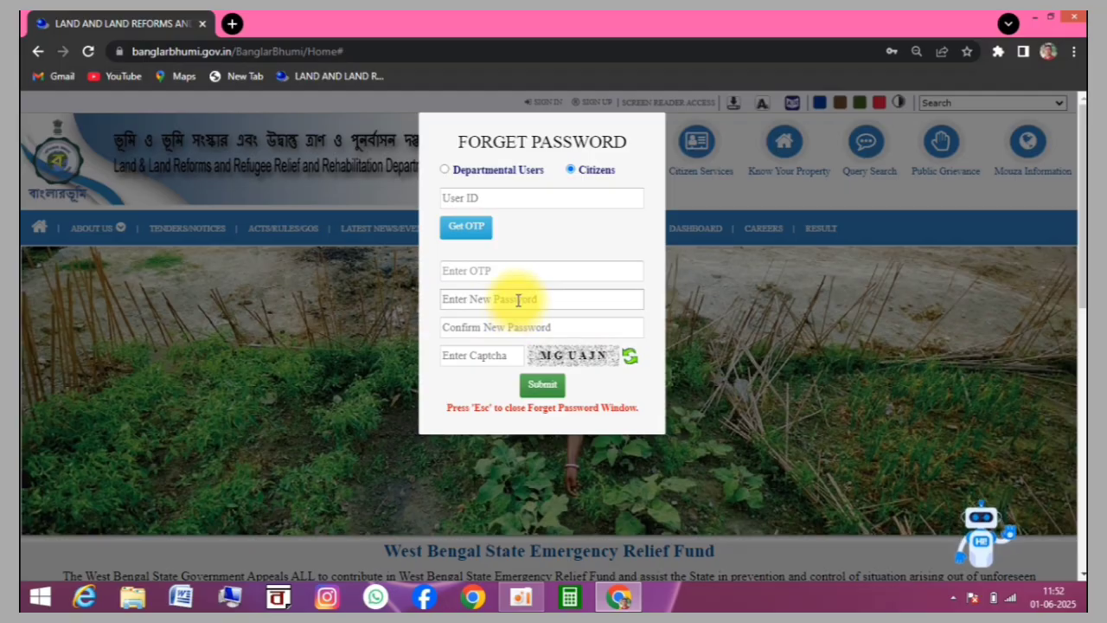
{"action": "left_click", "coordinate": [517, 300]}
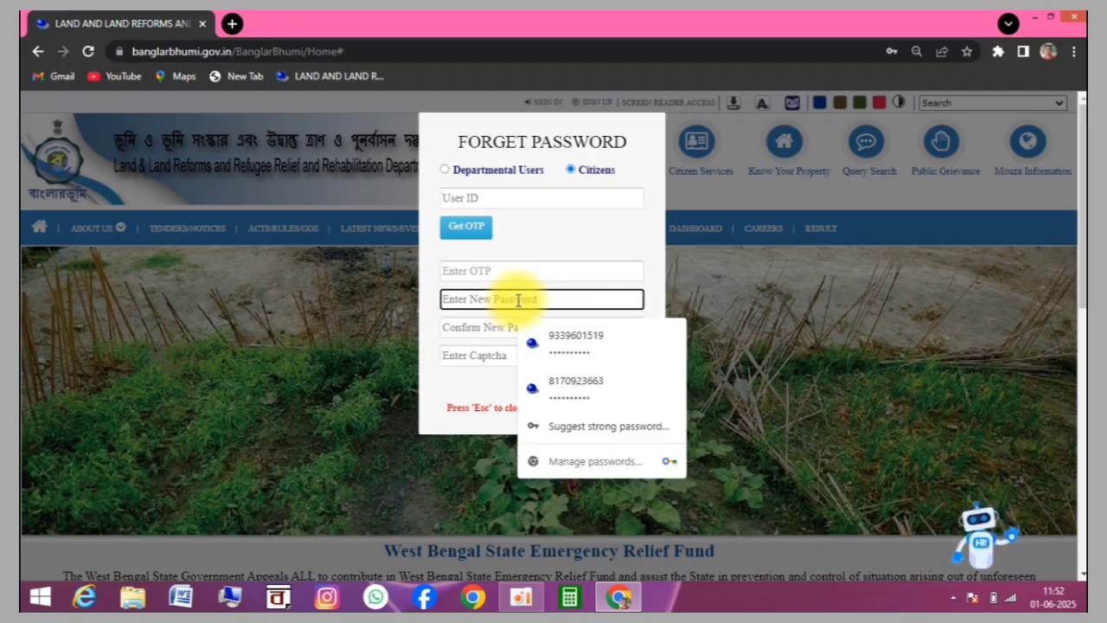
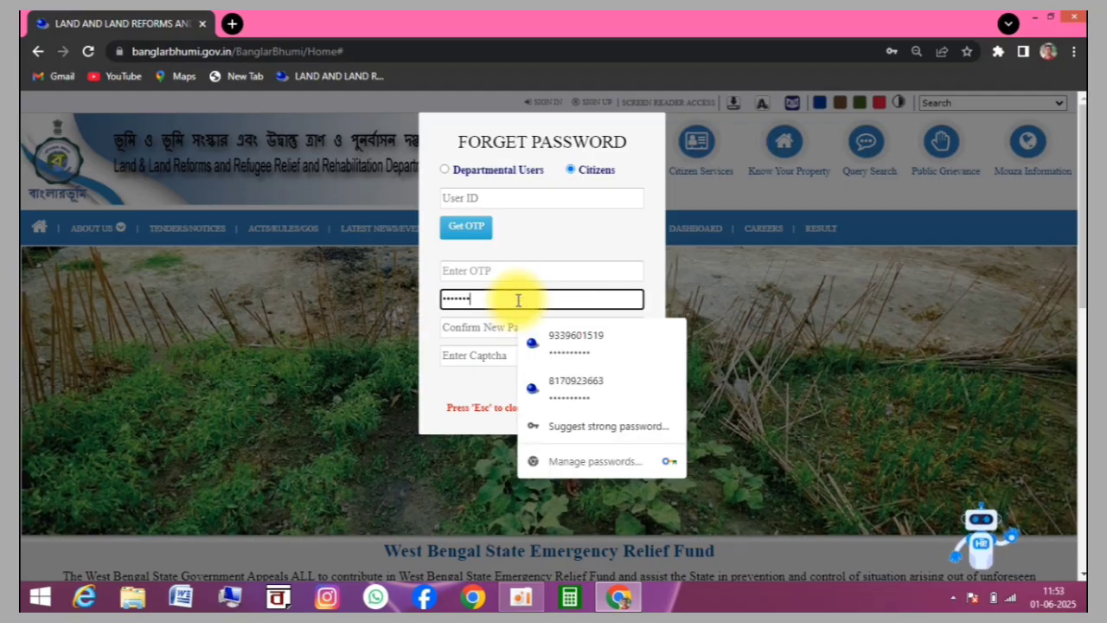
{"action": "left_click", "coordinate": [753, 322]}
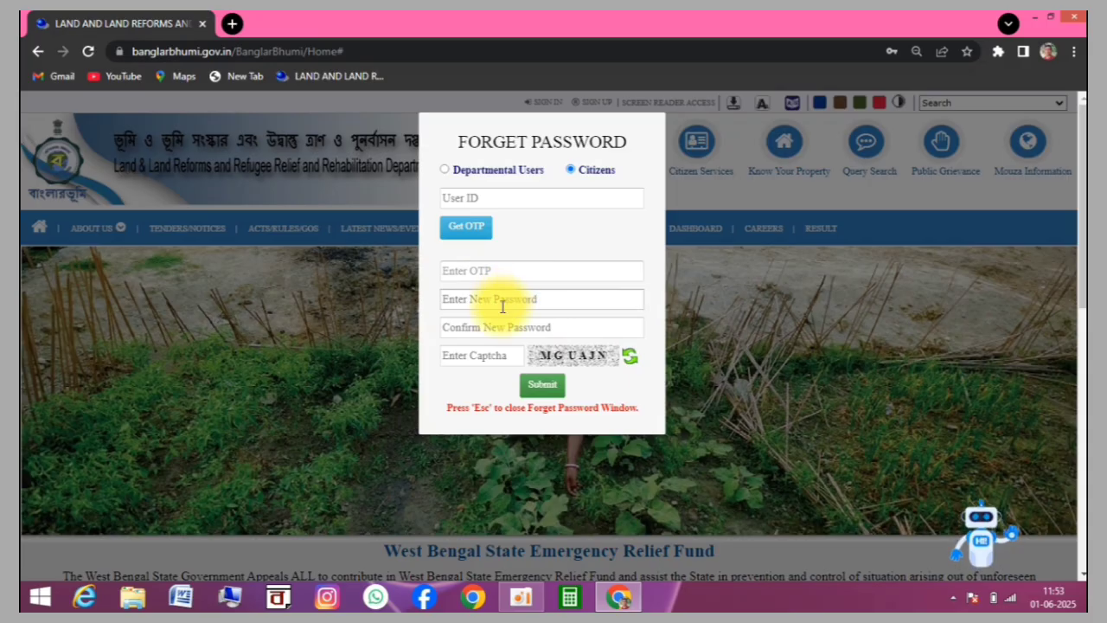
Enter a 10-character new password mixing upper/lowercase letters, digits and special characters.
{"action": "left_click", "coordinate": [534, 298]}
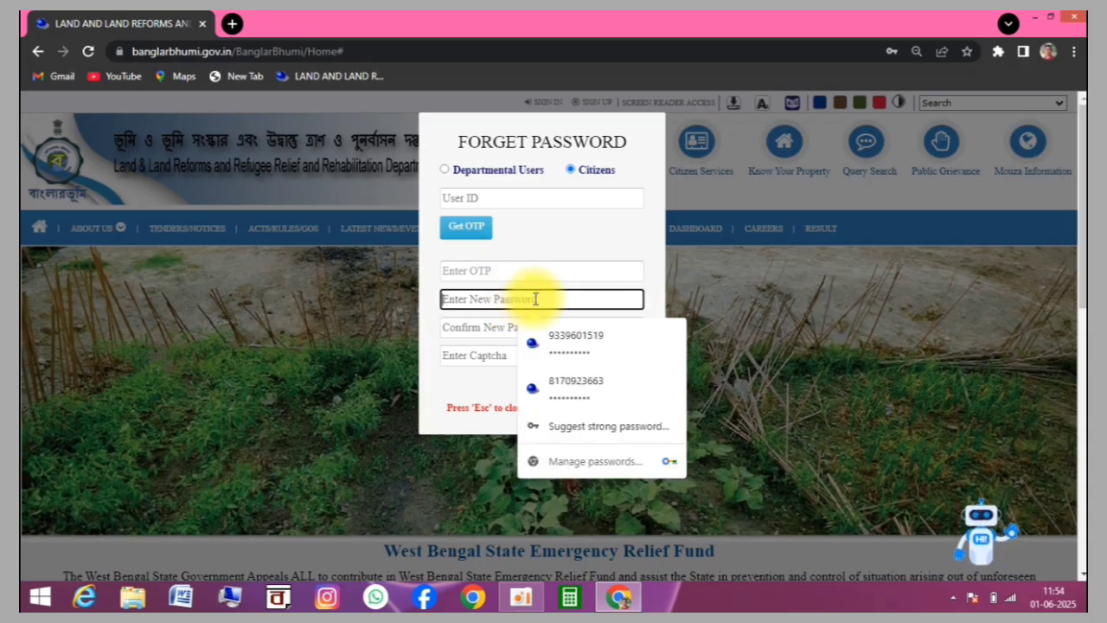
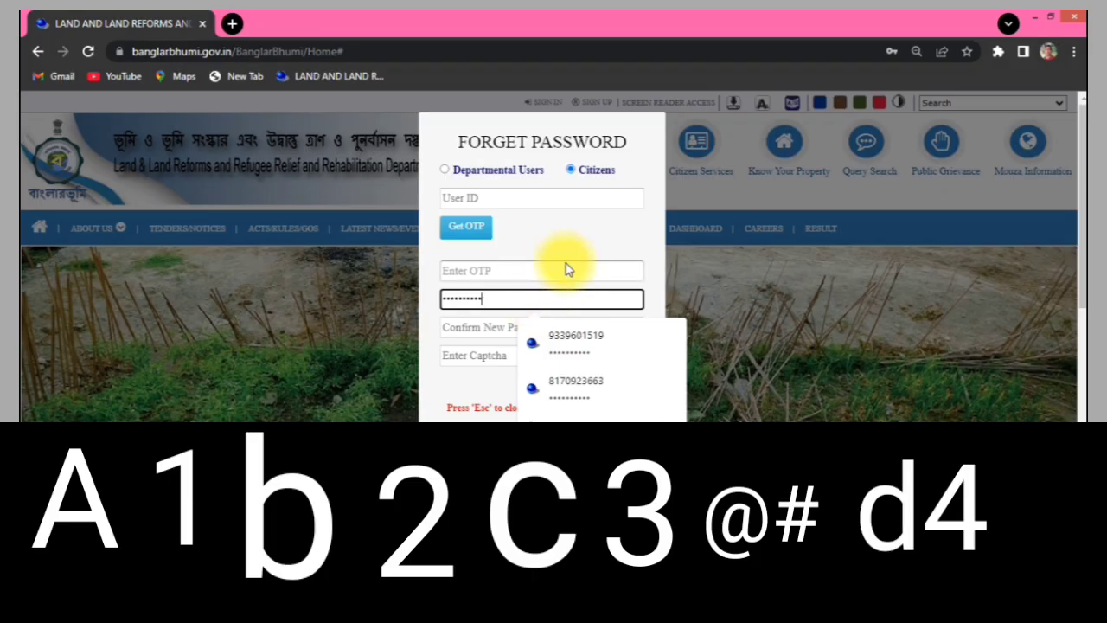
{"action": "left_click", "coordinate": [742, 289]}
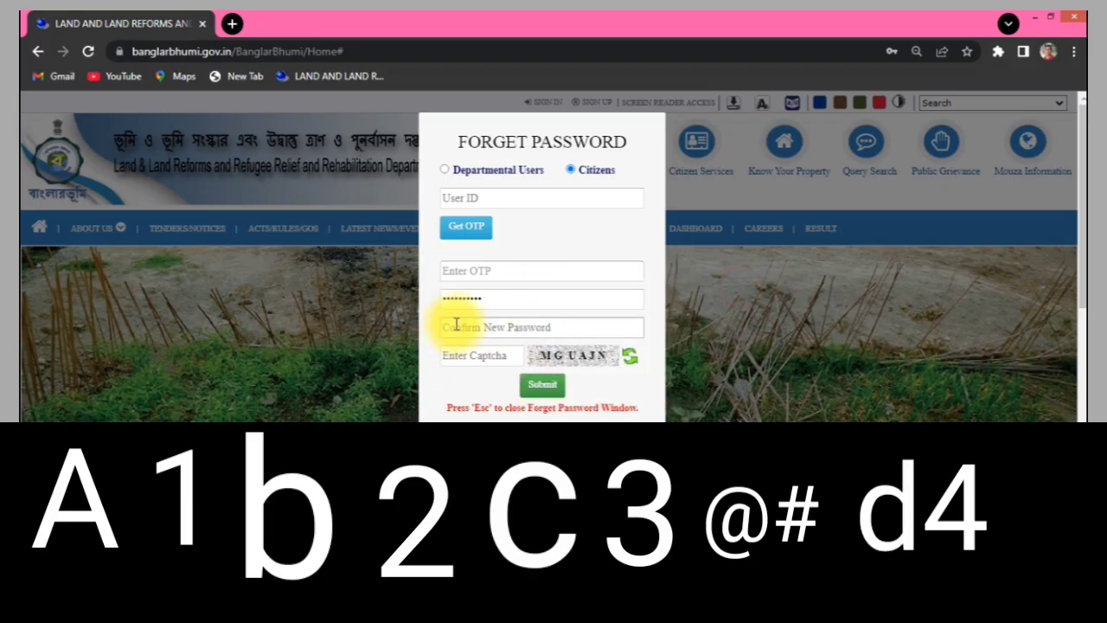
Re-enter the same 10-character password in Confirm New Password.
{"action": "left_click", "coordinate": [485, 327]}
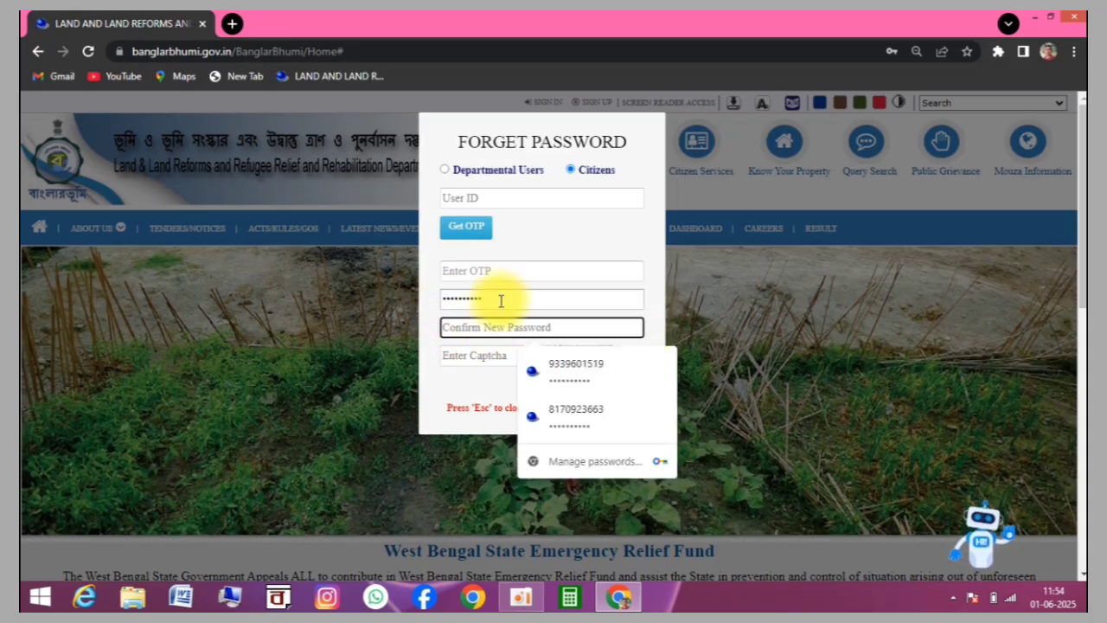
{"action": "type", "text": "••"}
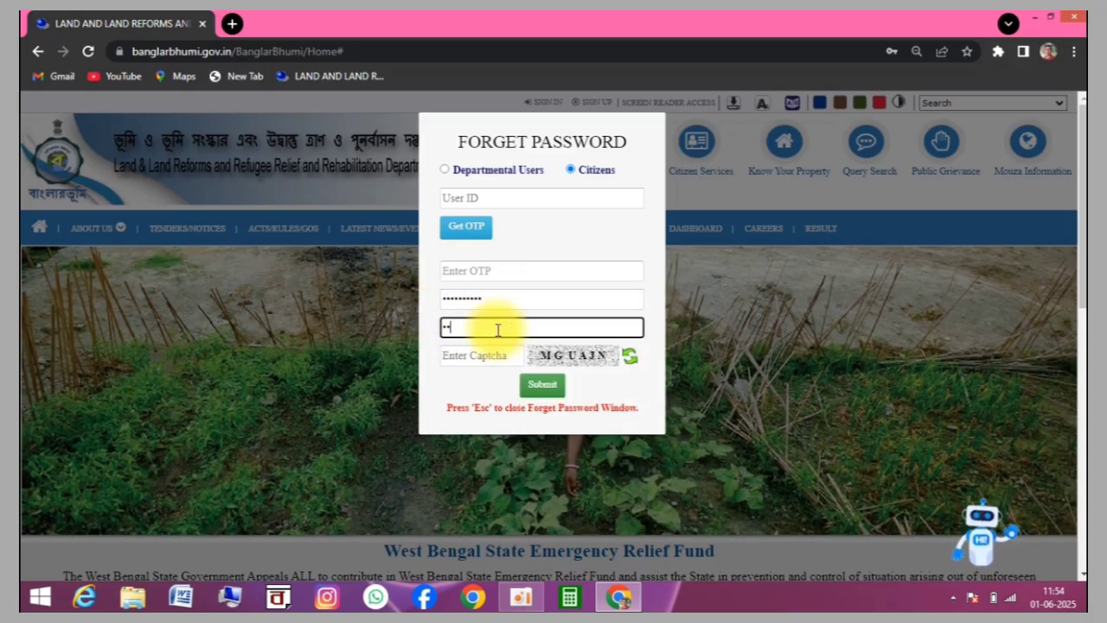
{"action": "type", "text": "••"}
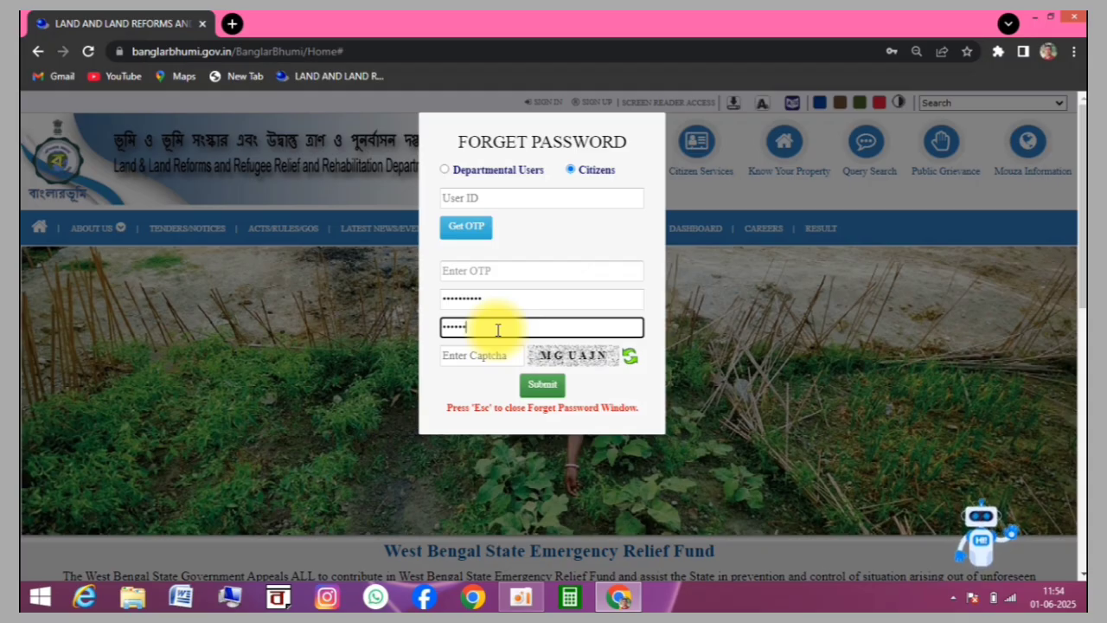
{"action": "type", "text": "••••"}
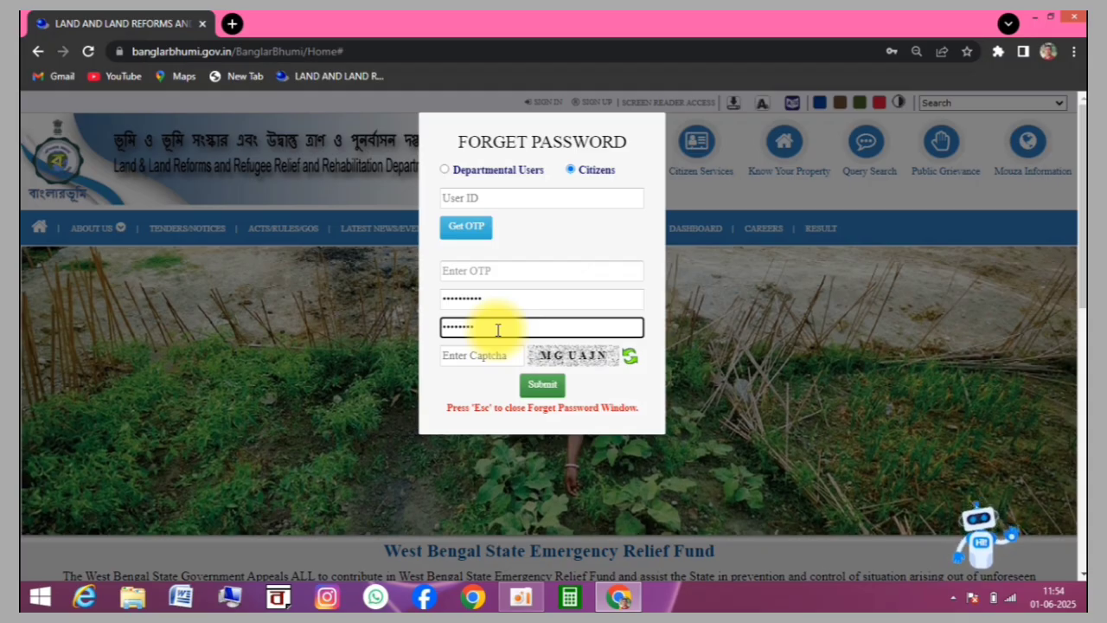
{"action": "type", "text": "••"}
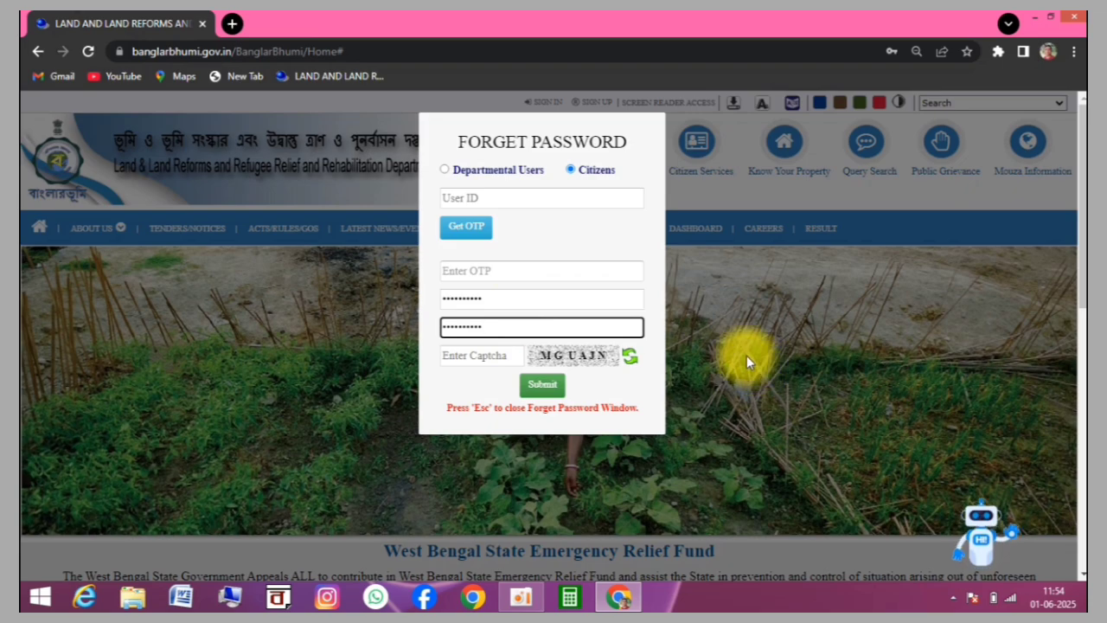
{"action": "left_click", "coordinate": [738, 350]}
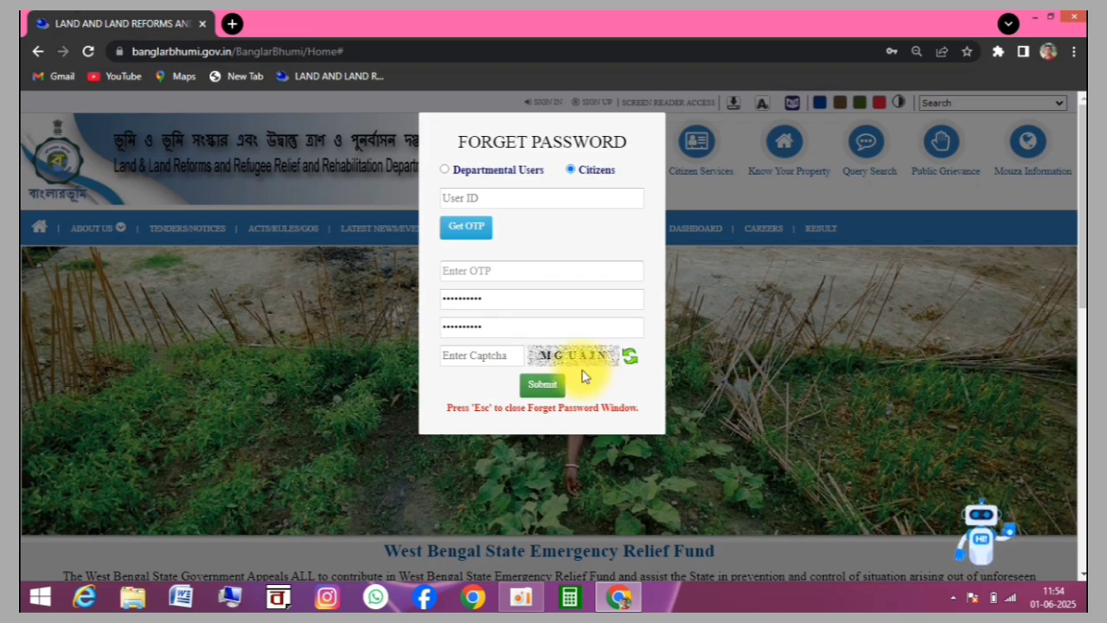
Enter the registered mobile number as User ID and request an OTP.
{"action": "left_click", "coordinate": [527, 198]}
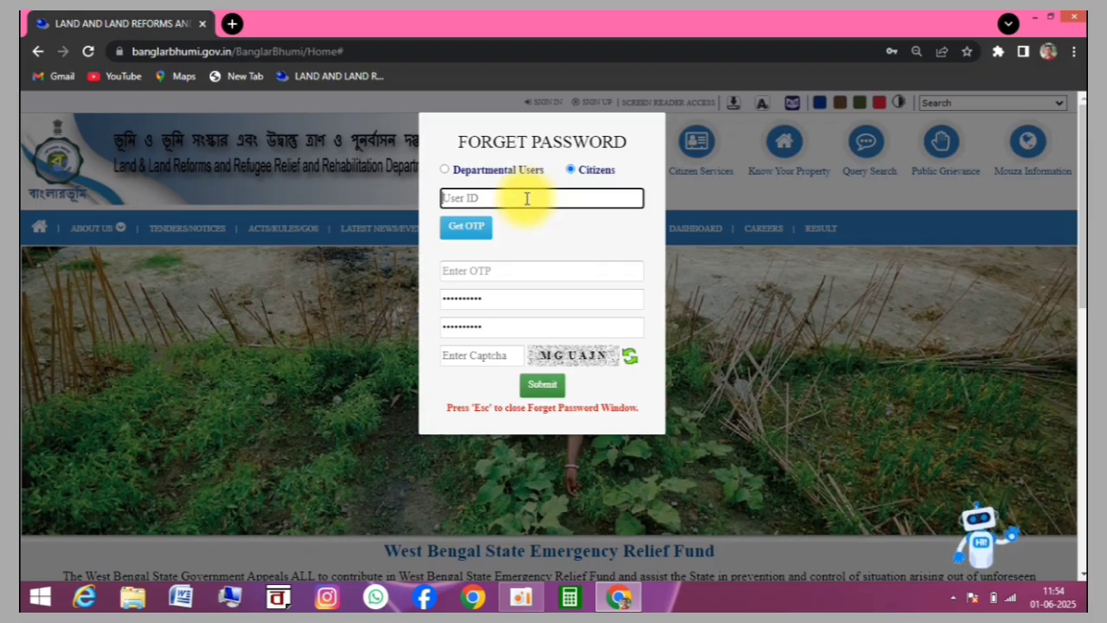
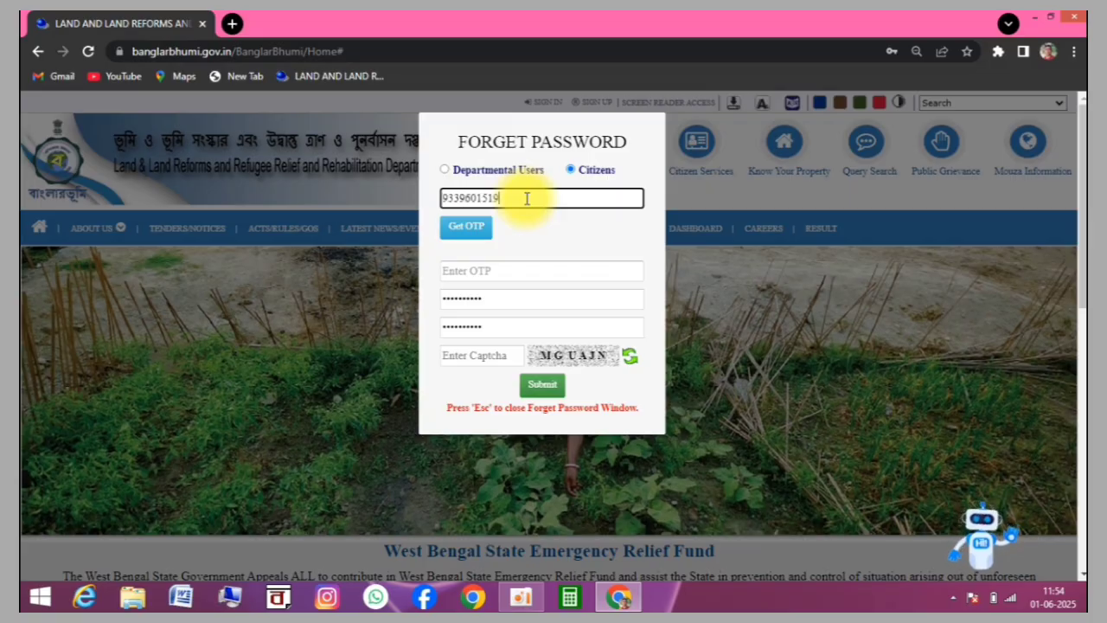
{"action": "left_click", "coordinate": [467, 229]}
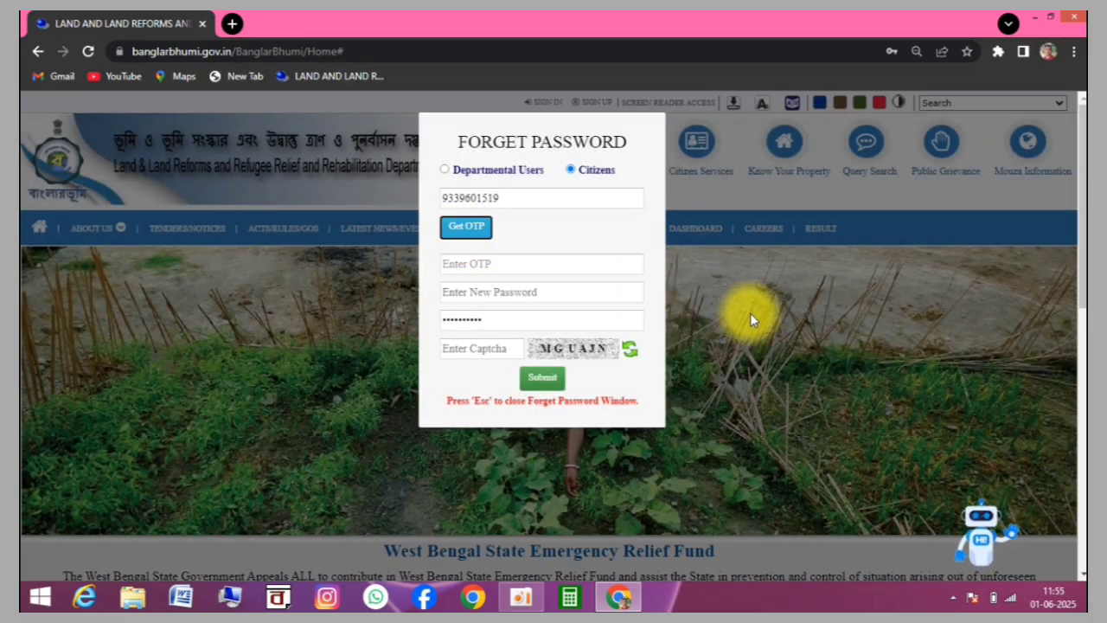
Enter the received OTP and fill both New Password and Confirm Password with the saved new password.
{"action": "left_click", "coordinate": [533, 259]}
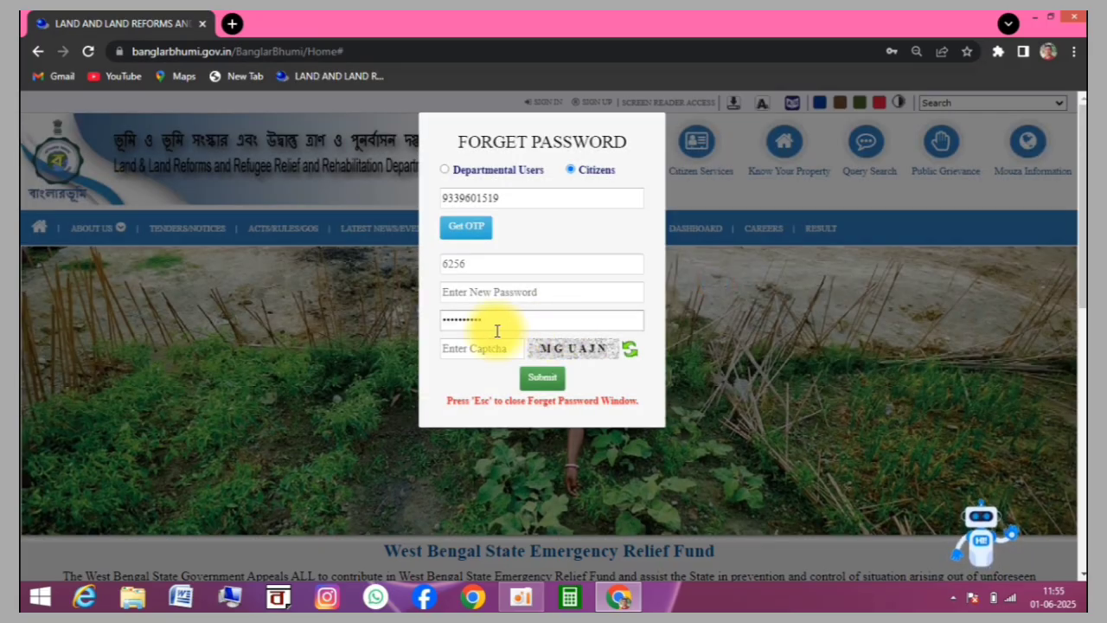
{"action": "left_click", "coordinate": [465, 321]}
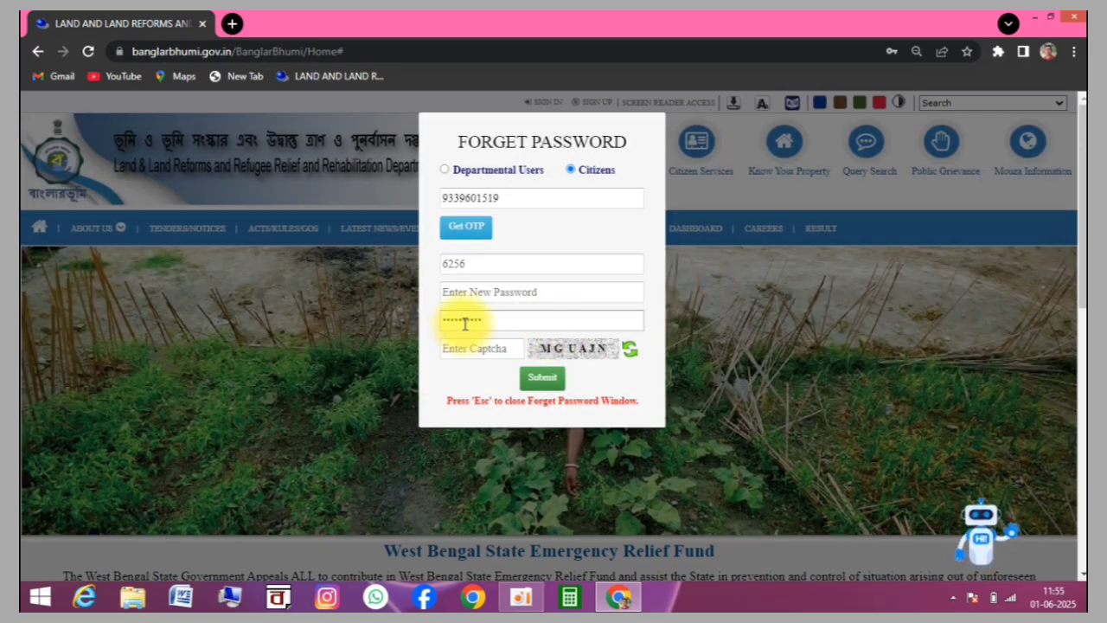
{"action": "double_click", "coordinate": [463, 322]}
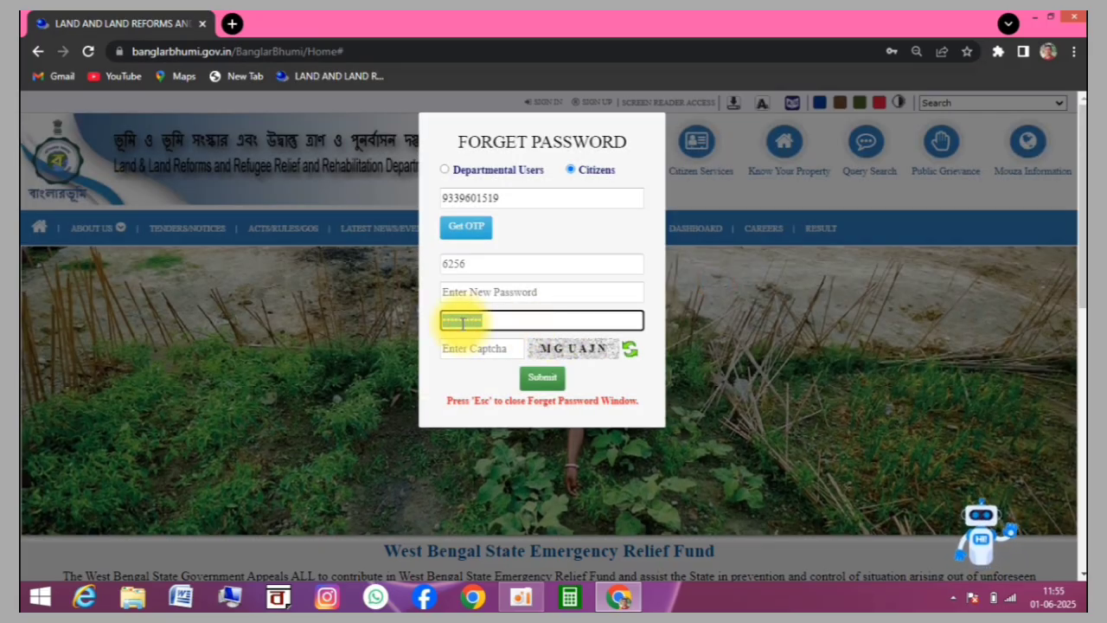
{"action": "key", "text": "BackSpace"}
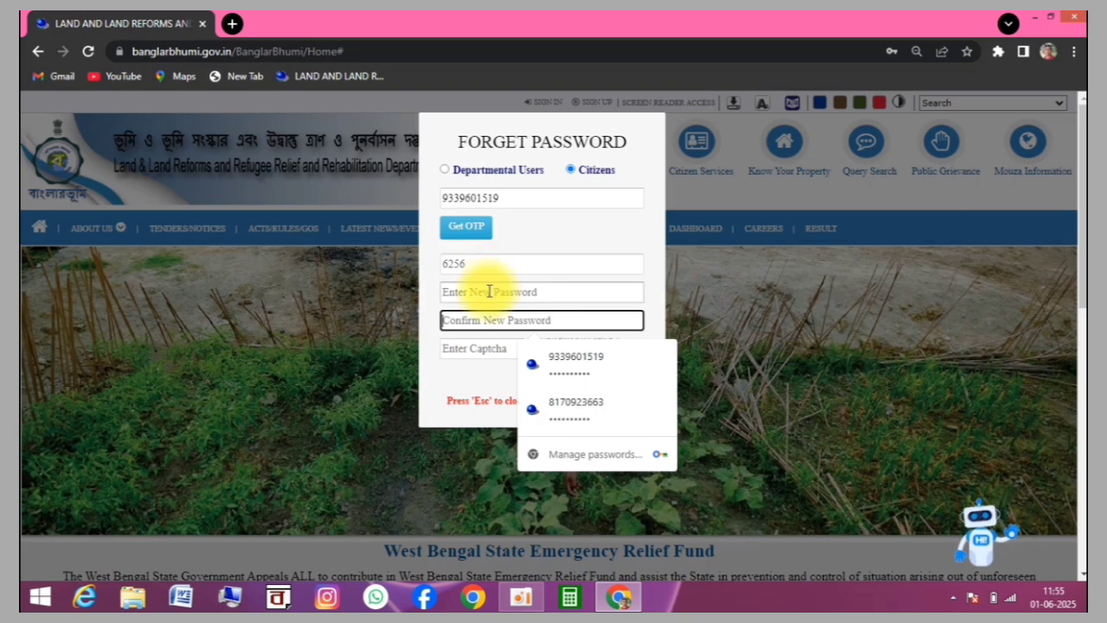
{"action": "left_click", "coordinate": [489, 291]}
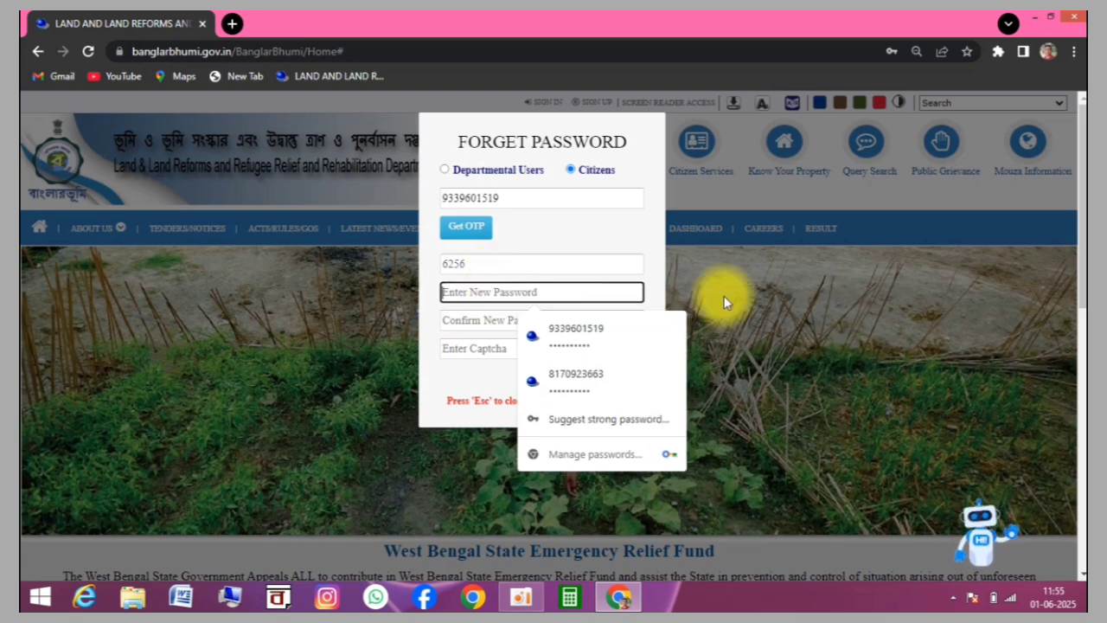
{"action": "key", "text": "ctrl+v"}
{"action": "left_click", "coordinate": [476, 319]}
{"action": "key", "text": "ctrl+v"}
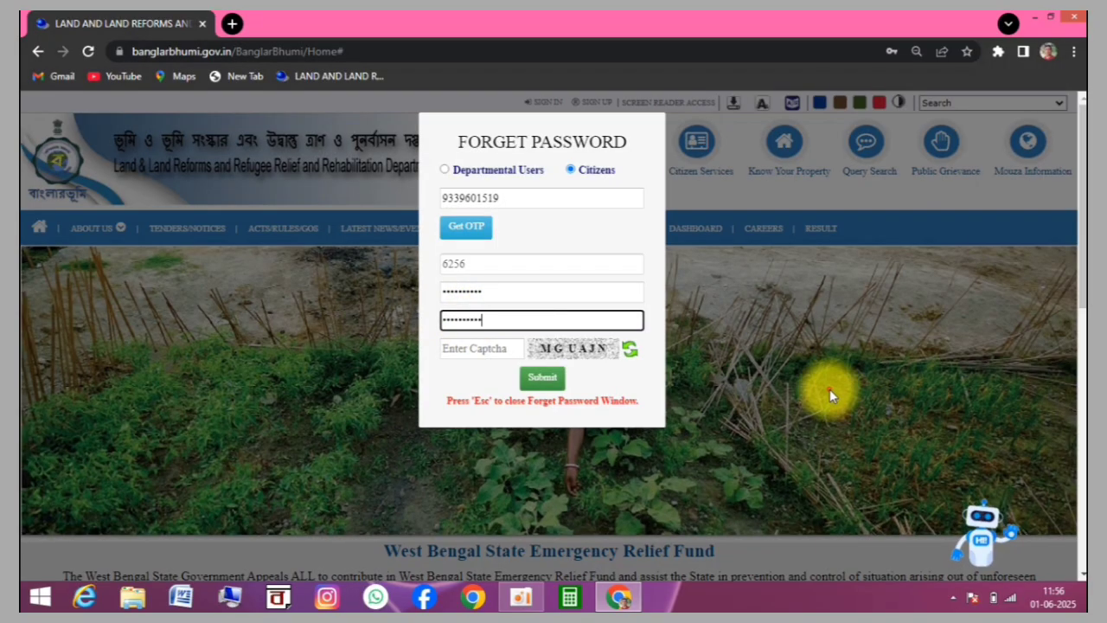
{"action": "left_click", "coordinate": [835, 388]}
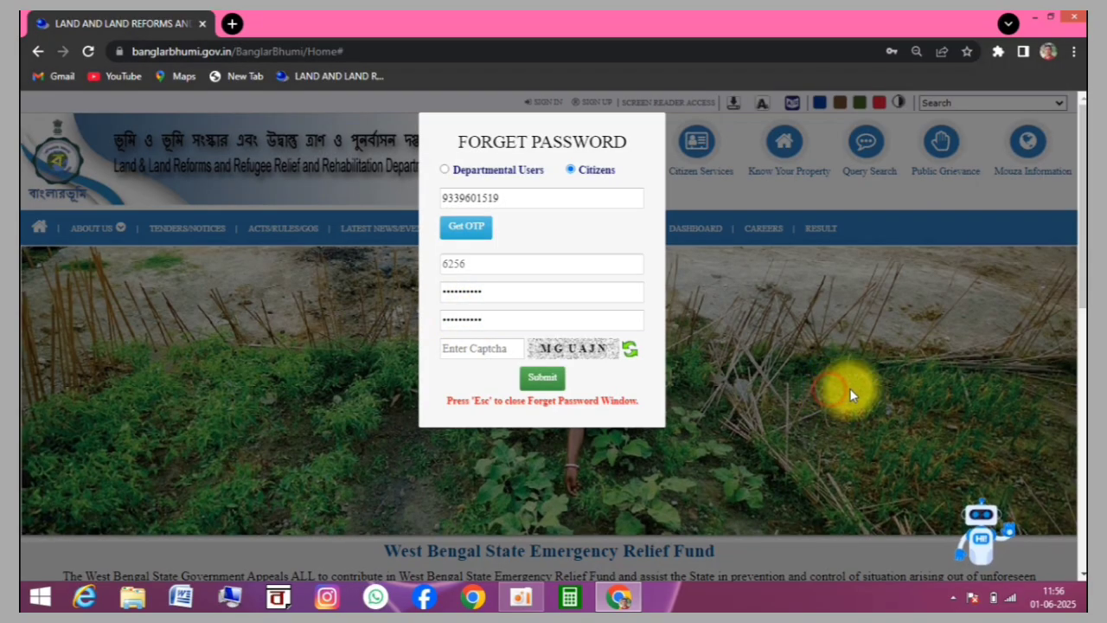
Enter the captcha 'MGUAJN' and submit the password reset.
{"action": "left_click", "coordinate": [474, 349]}
{"action": "type", "text": "MGUAJN"}
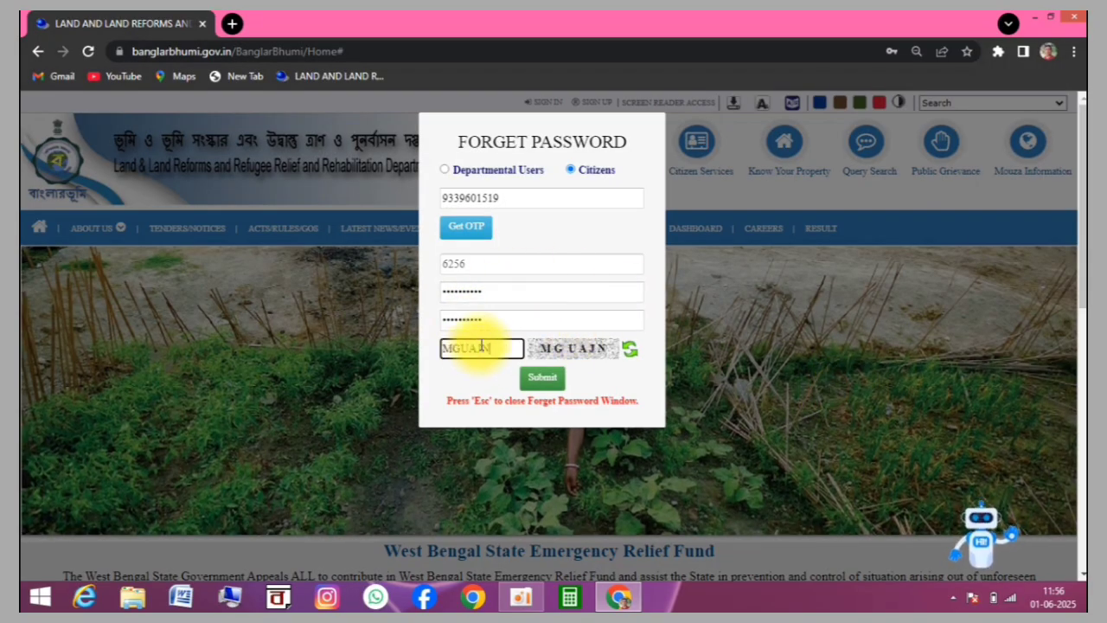
{"action": "left_click", "coordinate": [536, 380]}
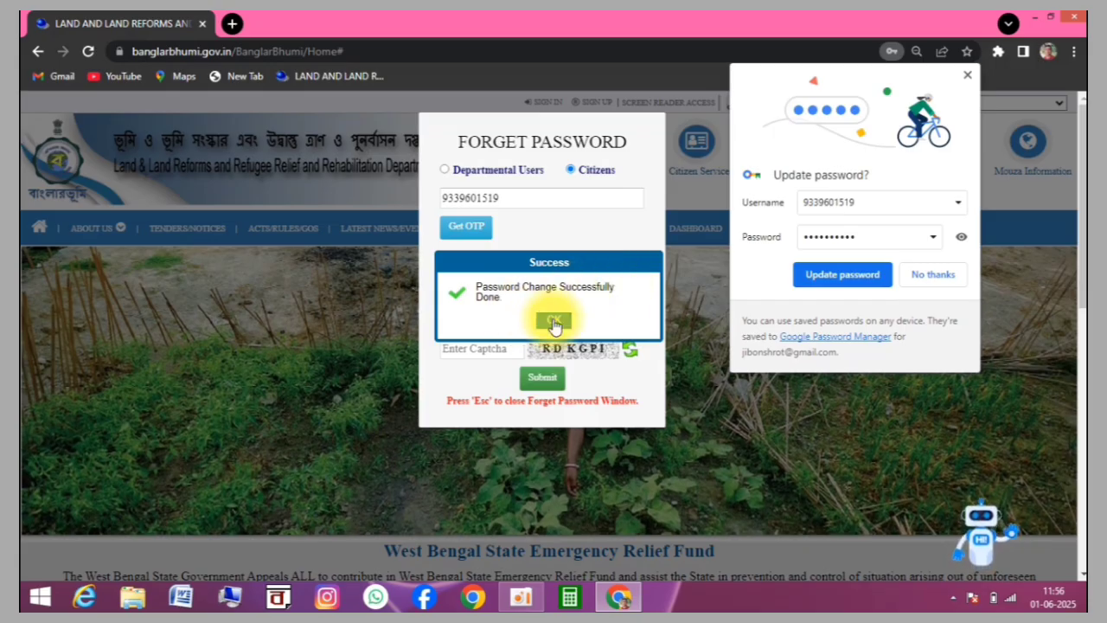
Acknowledge the success message, update Chrome's saved password, reload the portal and close the notice.
{"action": "left_click", "coordinate": [553, 323]}
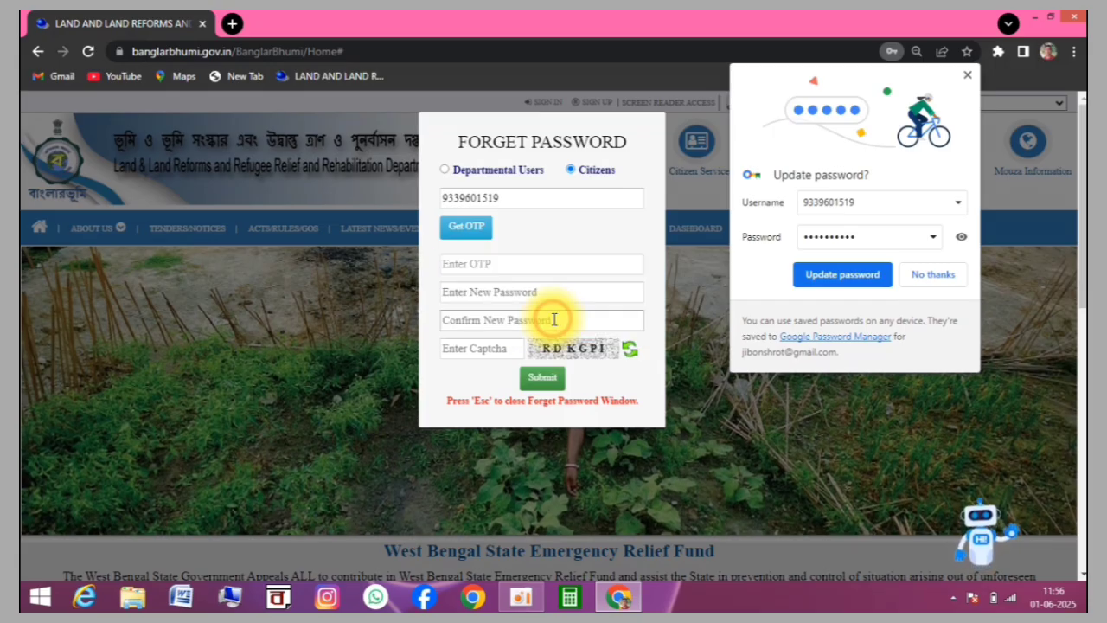
{"action": "left_click", "coordinate": [828, 277]}
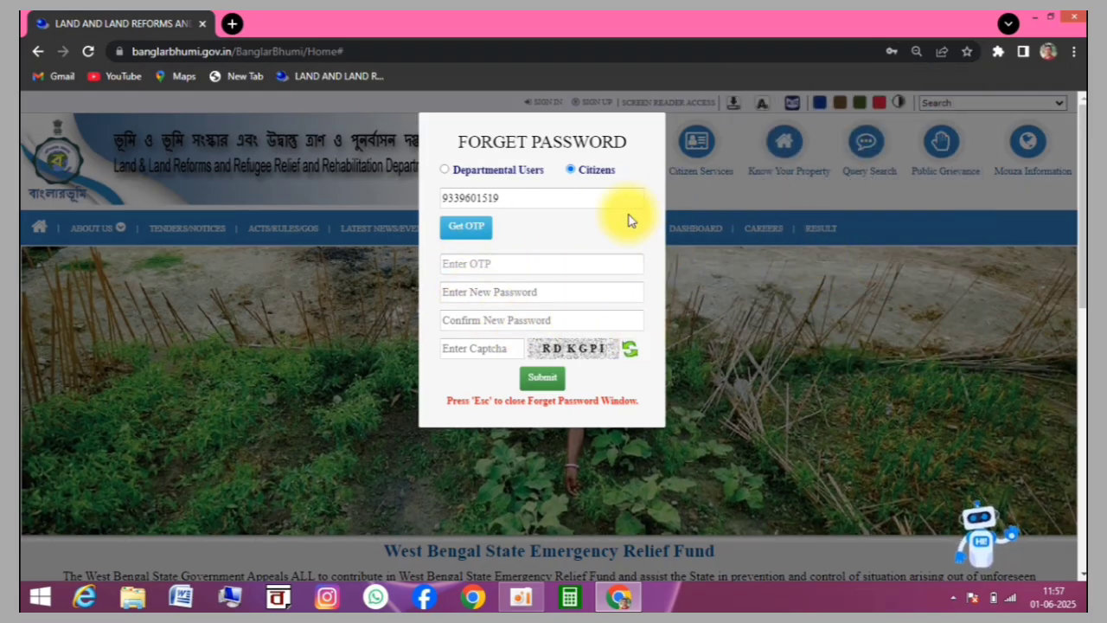
{"action": "left_click", "coordinate": [89, 52]}
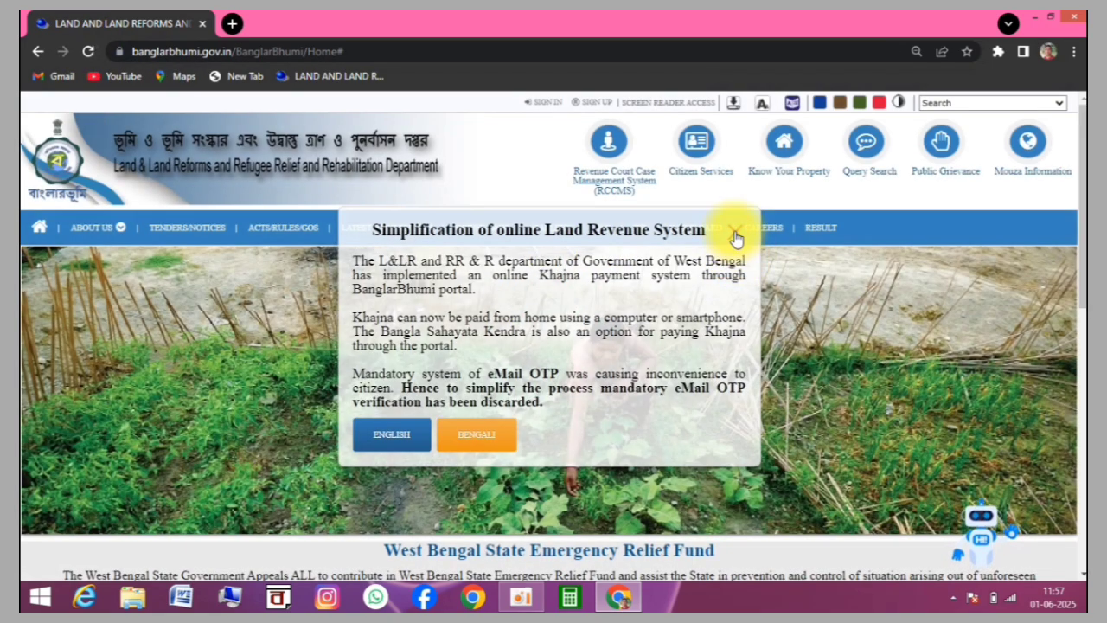
{"action": "left_click", "coordinate": [736, 232]}
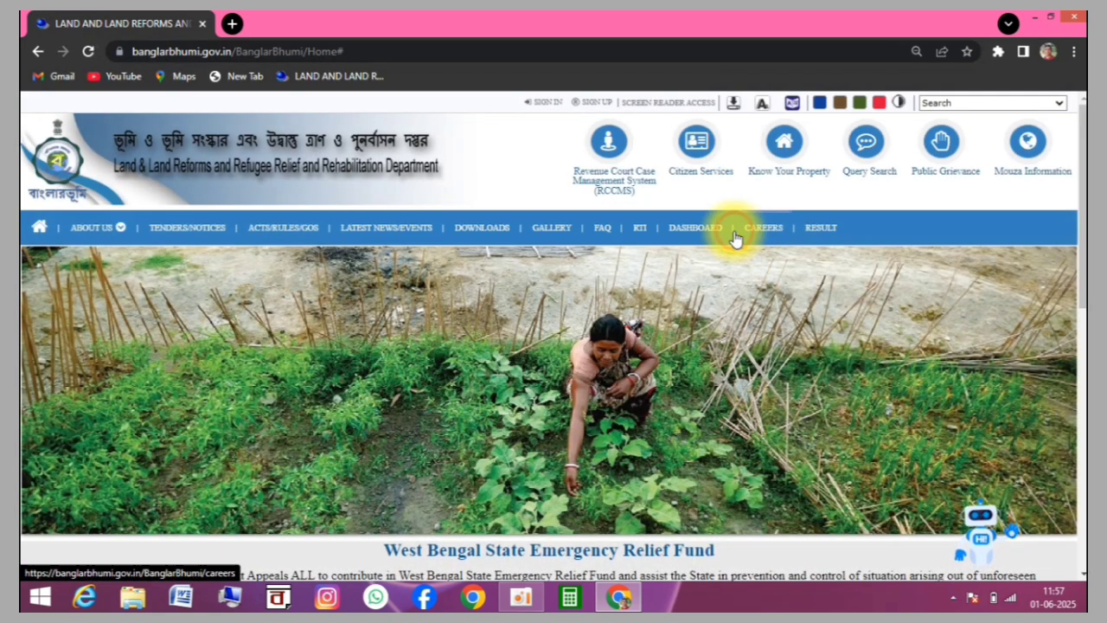
Open the citizen sign-in with autofilled credentials, enter captcha 'JT6GN2', and continue to the OTP step.
{"action": "left_click", "coordinate": [545, 106]}
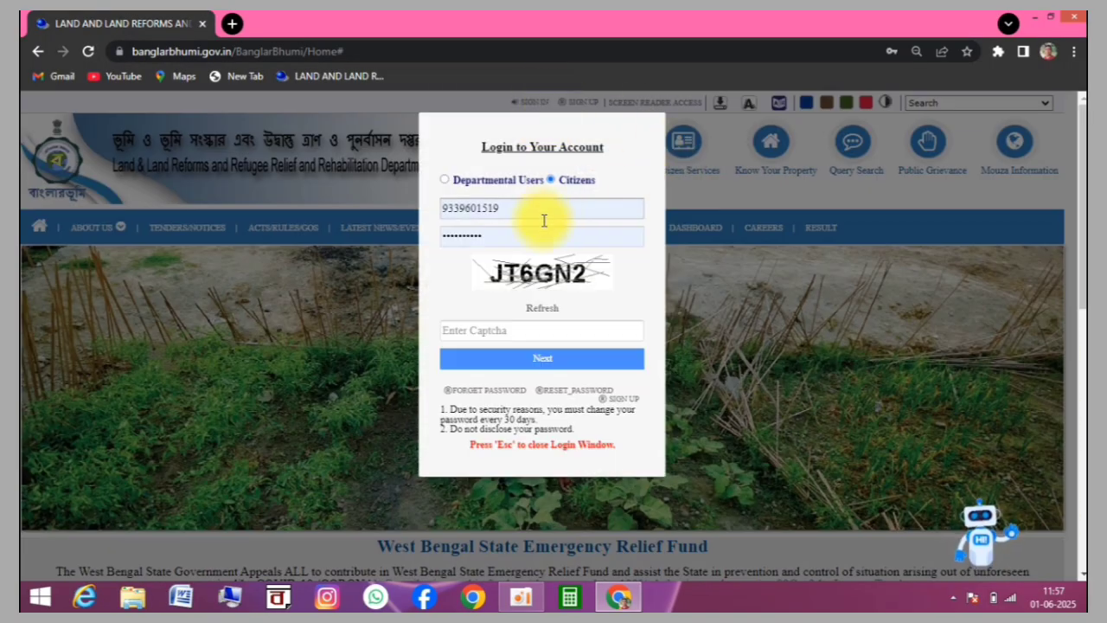
{"action": "left_click", "coordinate": [508, 330]}
{"action": "type", "text": "JT6GN2"}
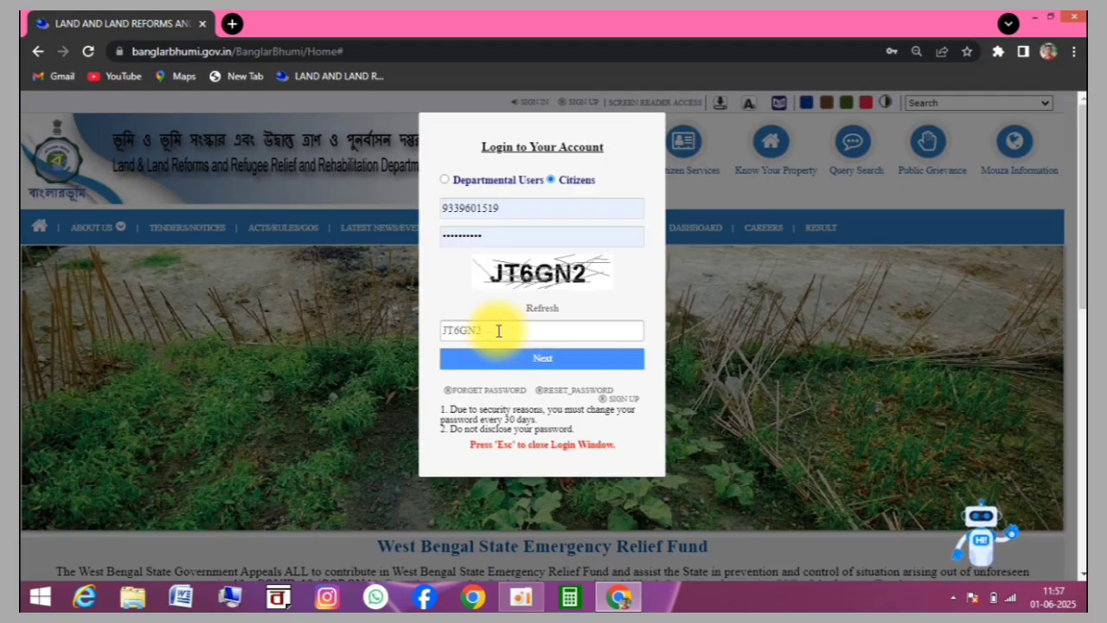
{"action": "left_click", "coordinate": [550, 359]}
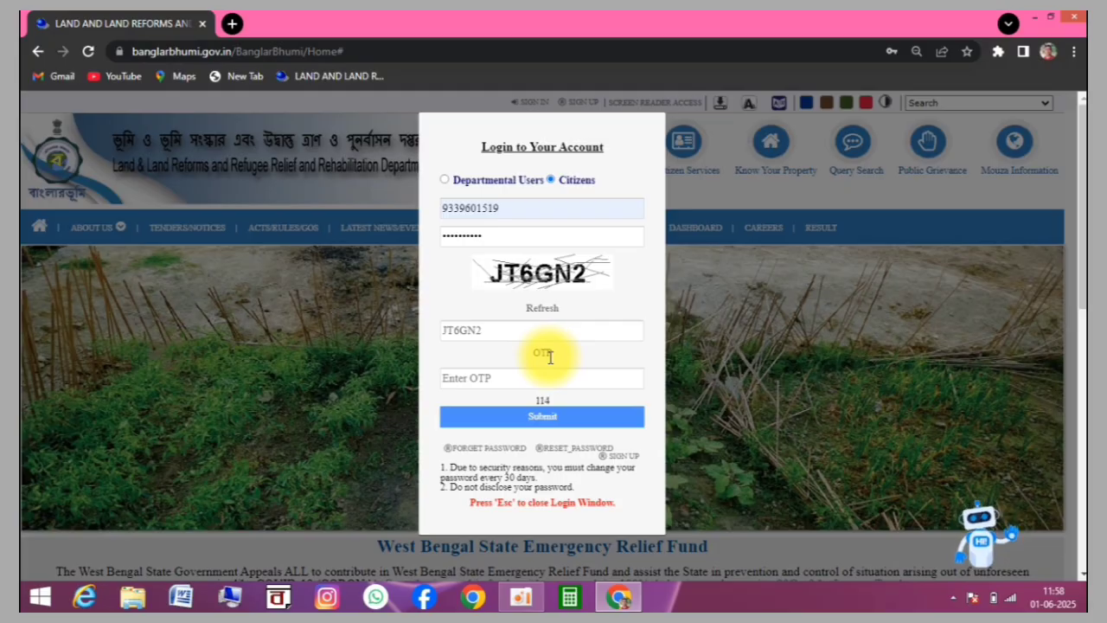